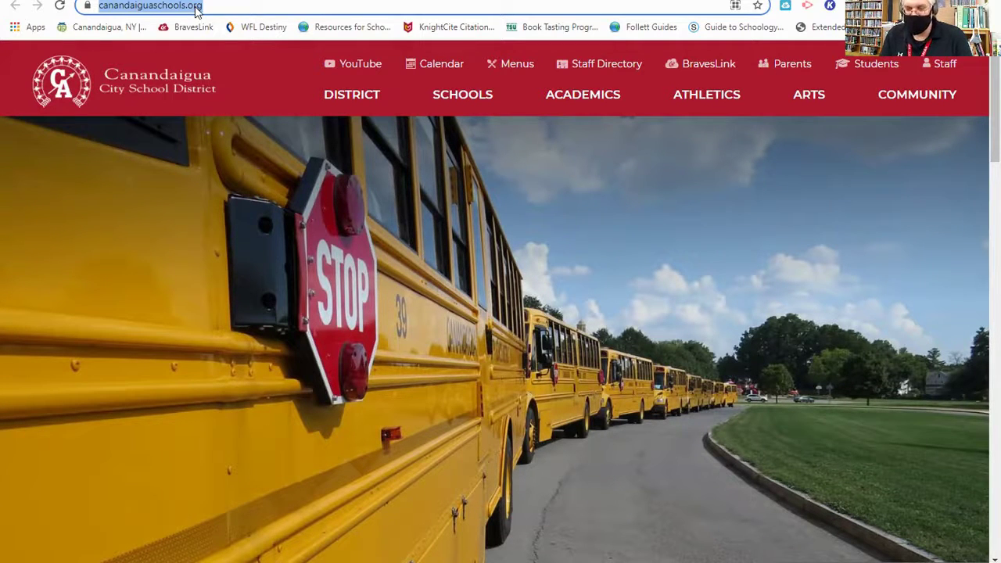
# Step: Search Google for 'hws library' and open the Warren Hunting Smith Library website
pyautogui.write('hws')
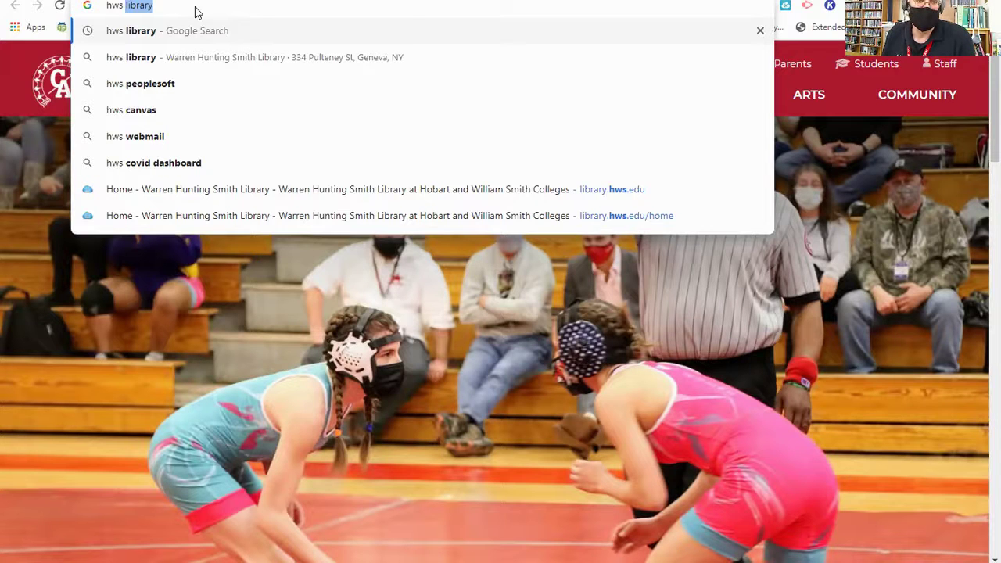
pyautogui.press('Return')
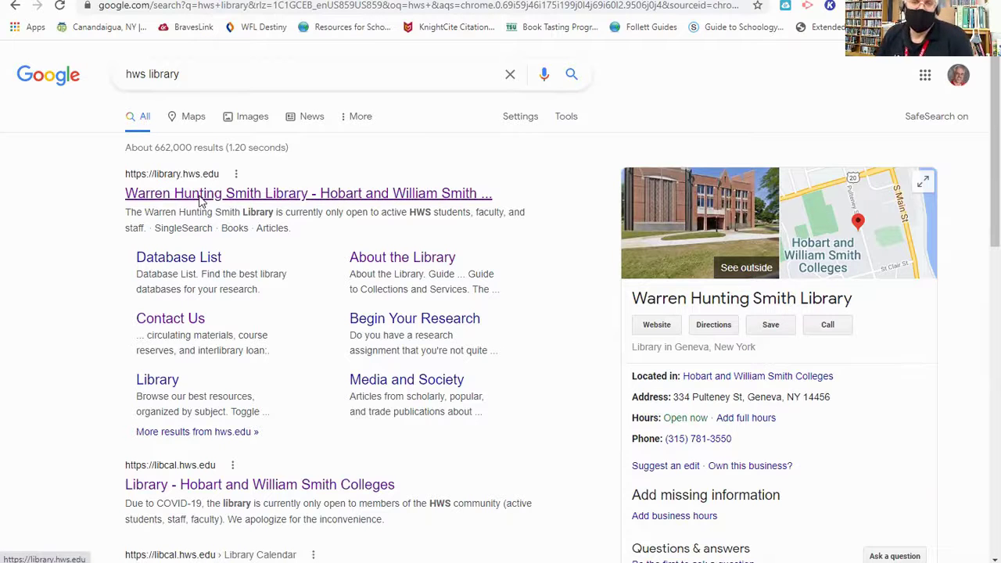
pyautogui.click(200, 196)
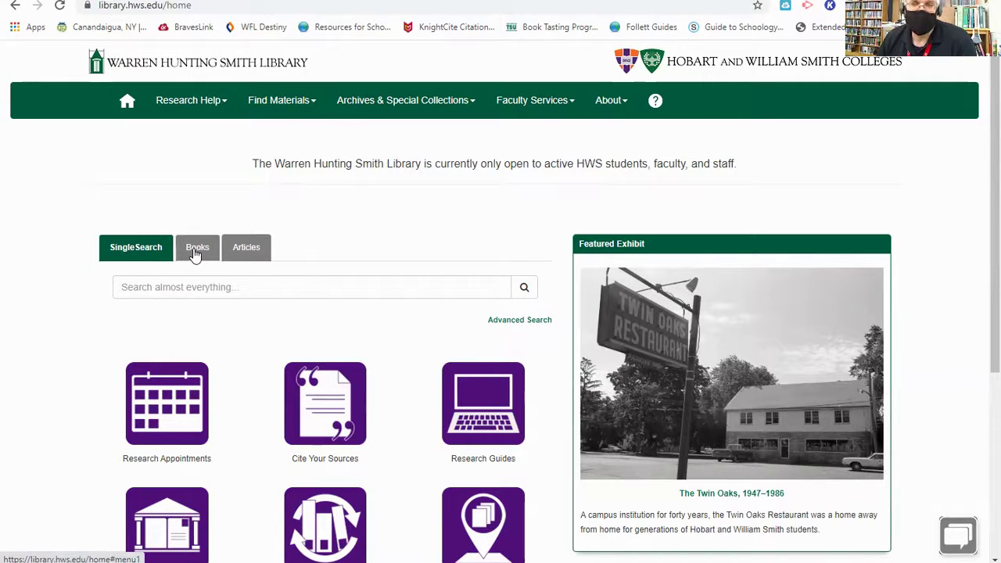
# Step: Switch the library home page search to Books and focus the empty Search books box
pyautogui.click(195, 256)
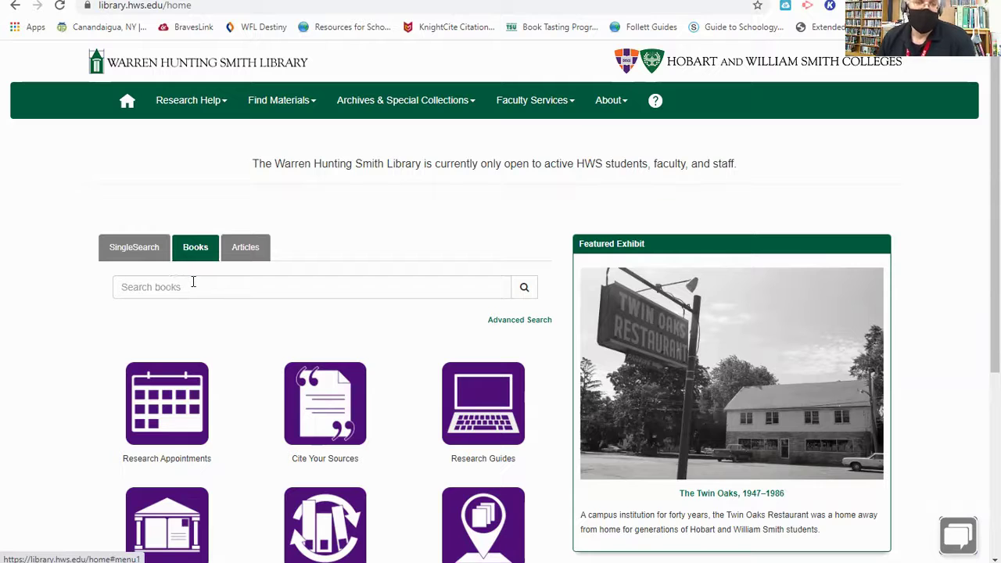
pyautogui.click(193, 282)
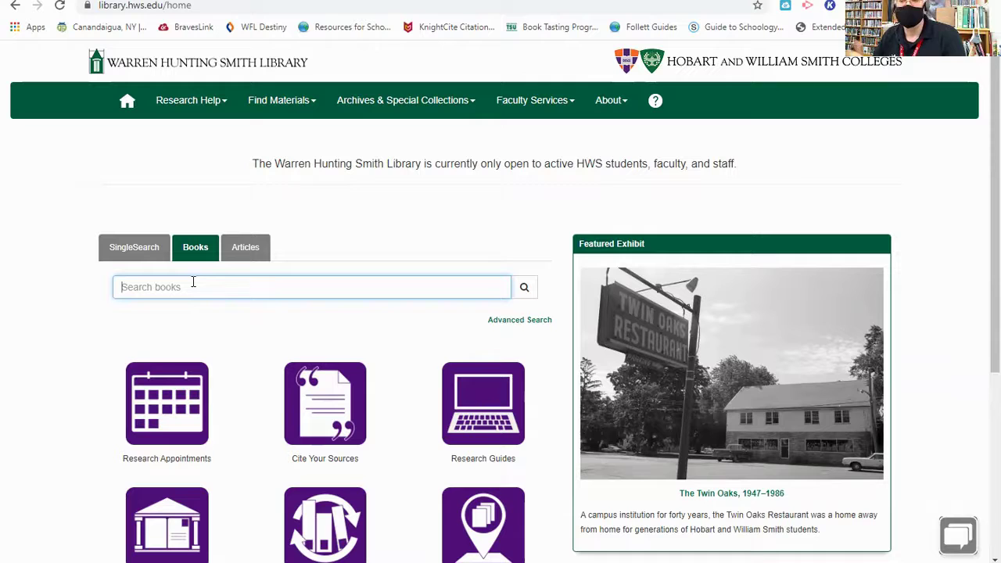
# Step: Enter 'wolves and yellowstone' as the books search query
pyautogui.write('wolves and y')
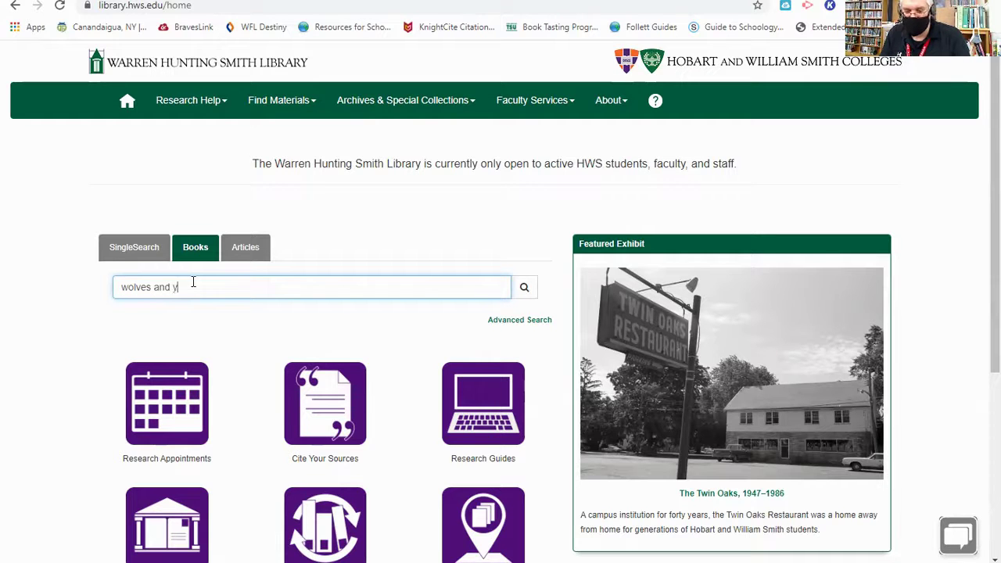
pyautogui.write('ellowstone')
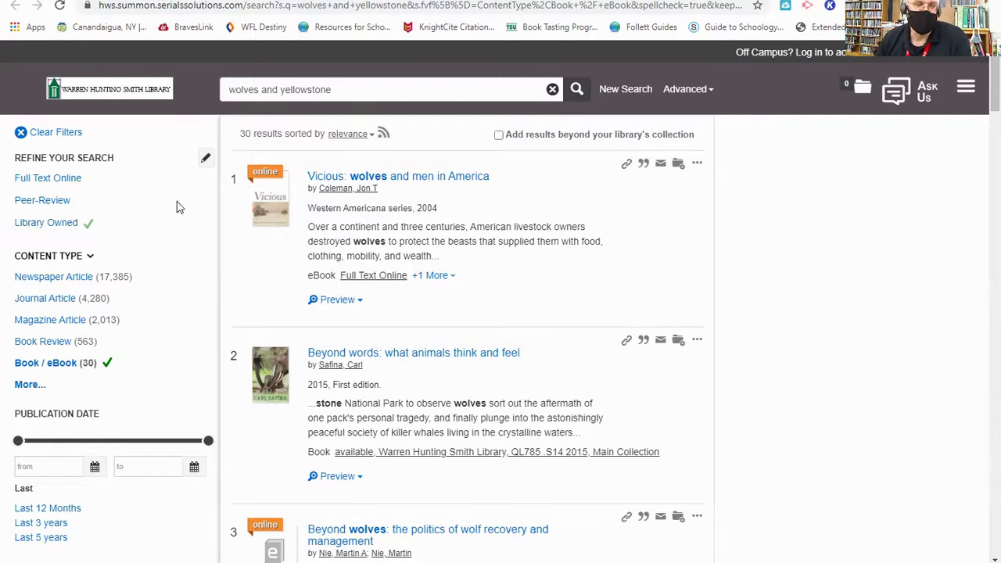
# Step: Refine the wolves and yellowstone results to Library Owned items, leaving 27 results
pyautogui.click(48, 223)
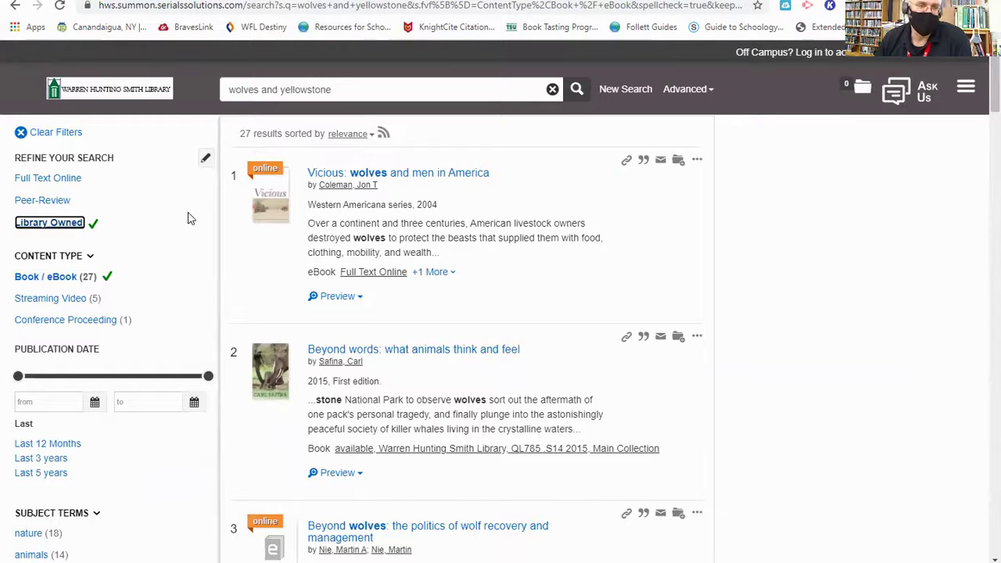
pyautogui.scroll(-1, 180, 239)
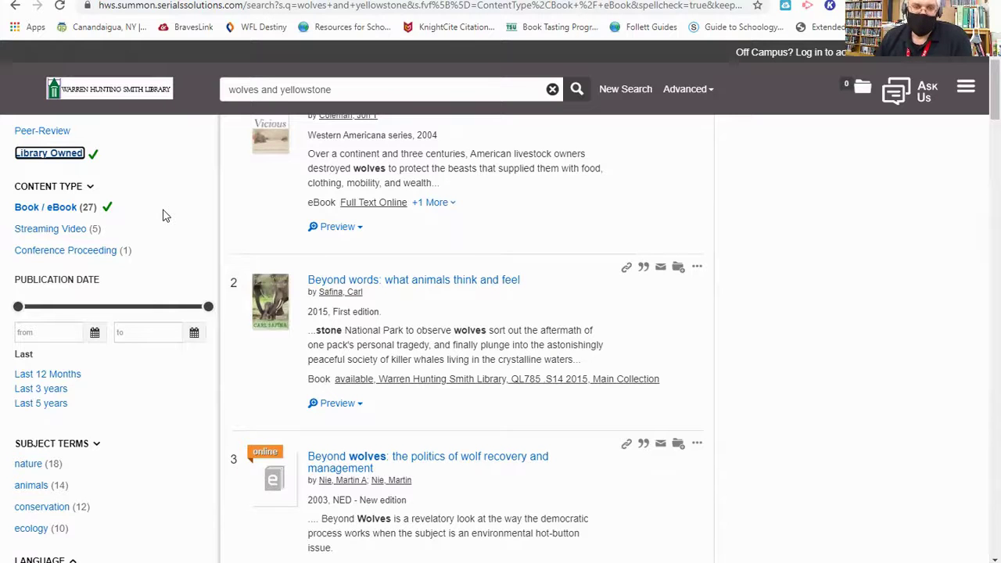
pyautogui.scroll(1, 163, 216)
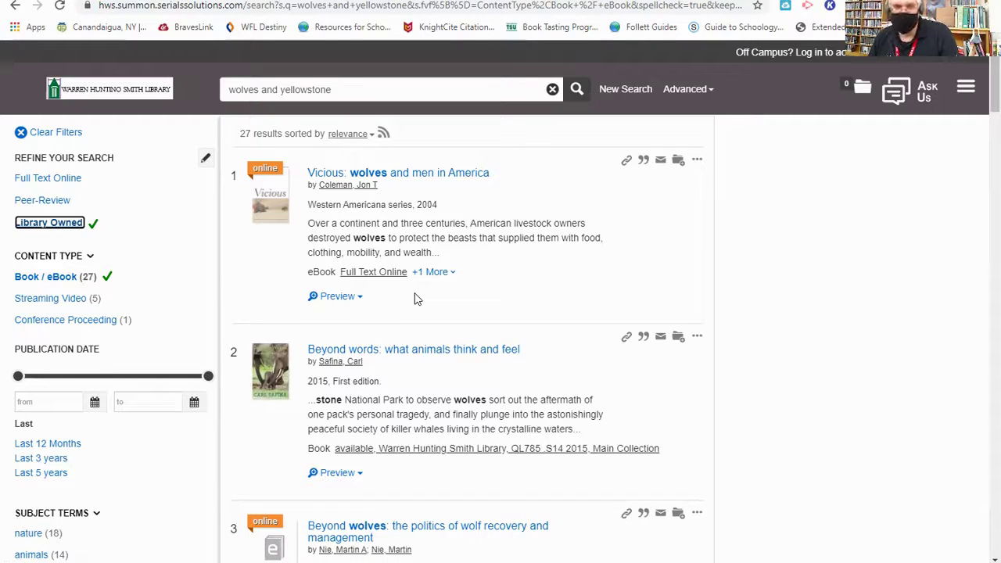
pyautogui.scroll(-2, 415, 298)
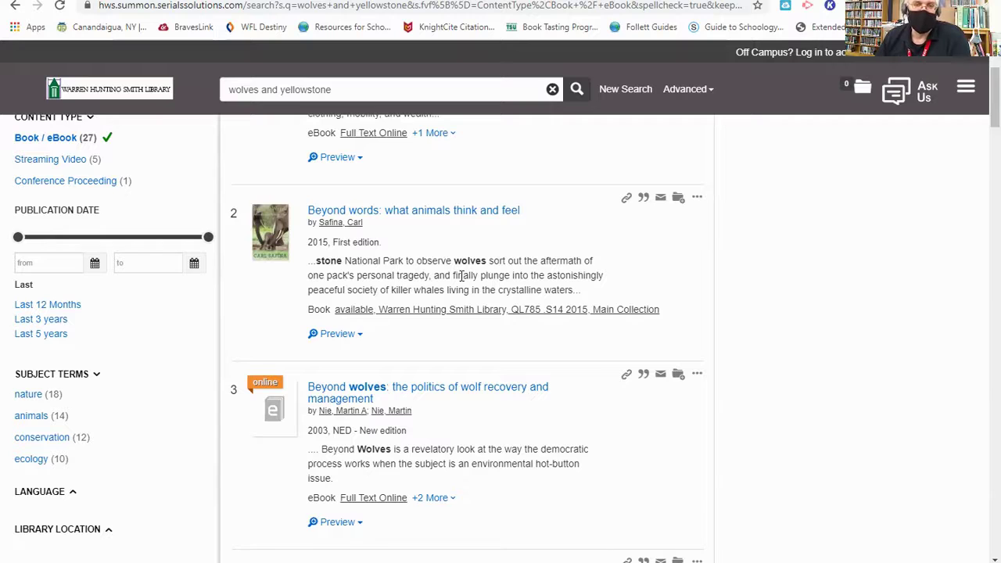
pyautogui.scroll(2, 462, 275)
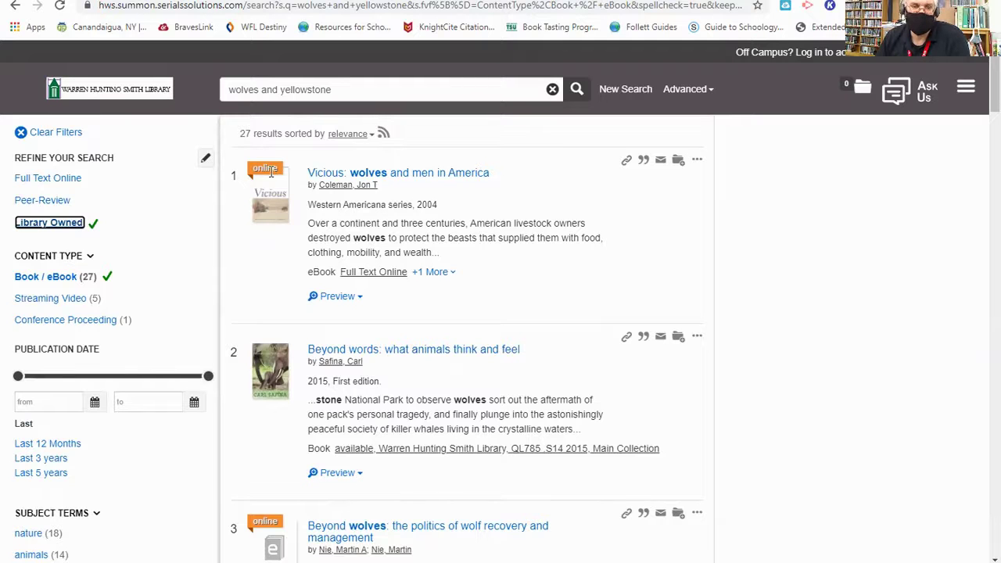
pyautogui.scroll(-1, 422, 337)
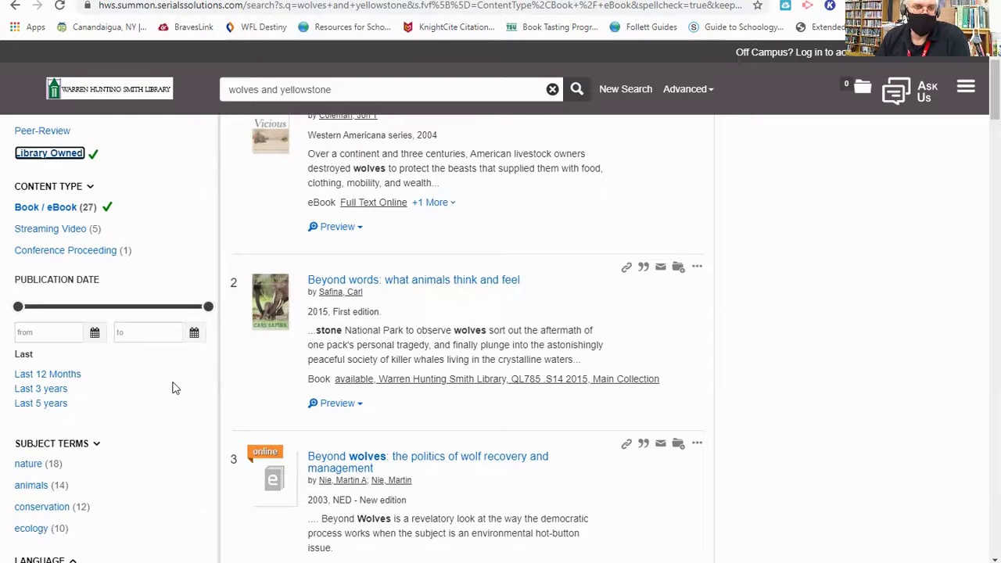
pyautogui.scroll(-1, 169, 387)
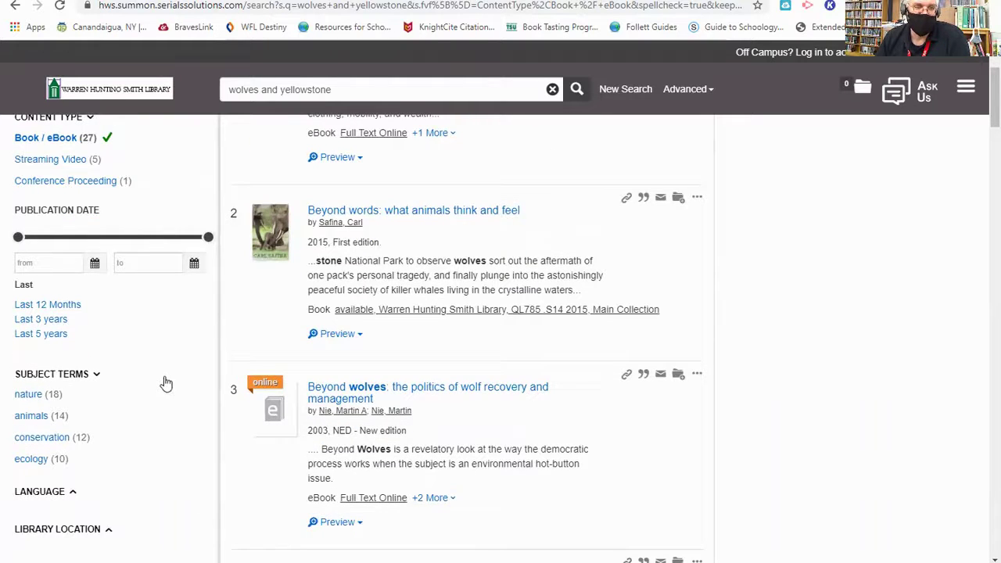
pyautogui.scroll(-1, 168, 385)
pyautogui.scroll(-2, 165, 382)
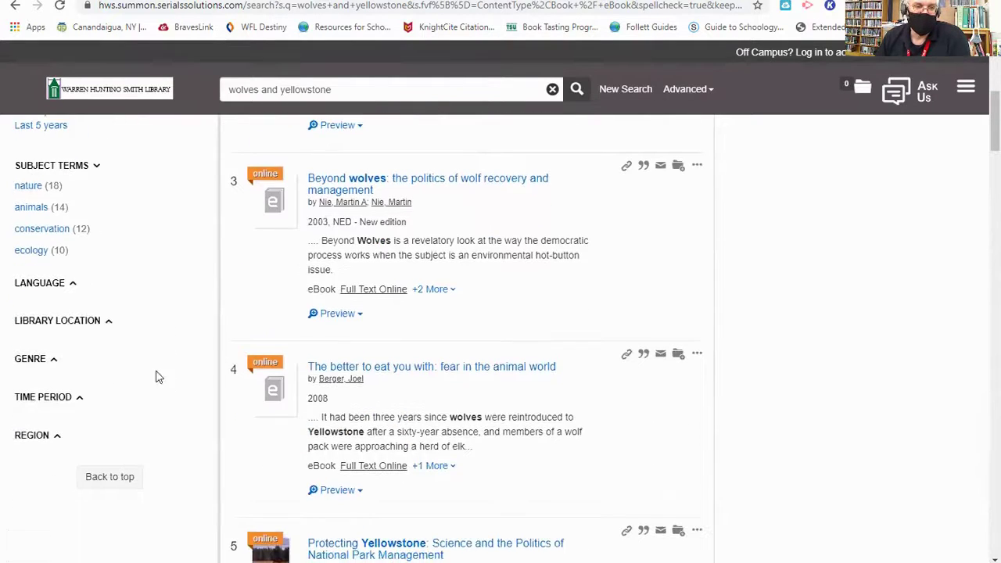
# Step: Filter the results by Library Location to Main Collection, leaving 10 items
pyautogui.click(79, 323)
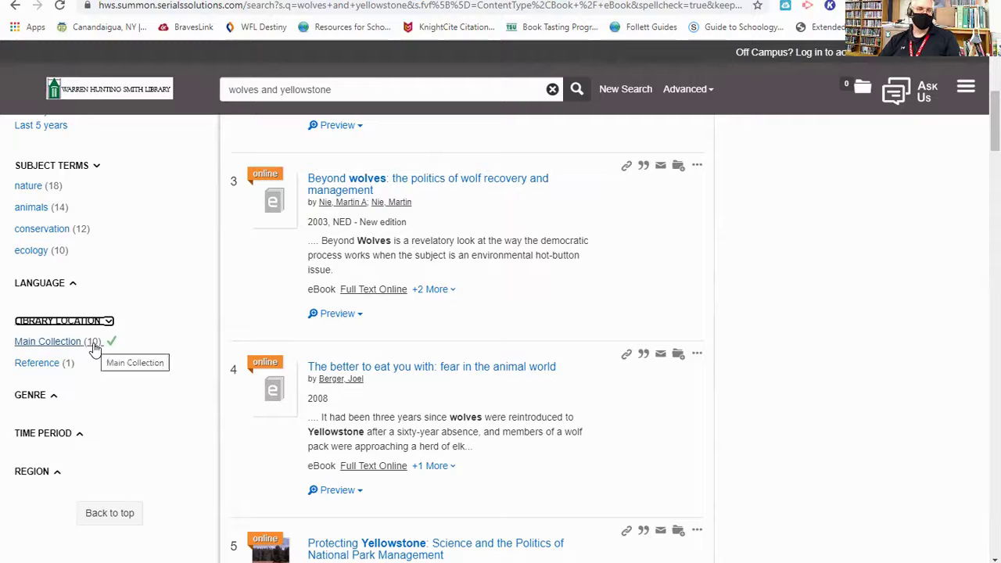
pyautogui.click(65, 349)
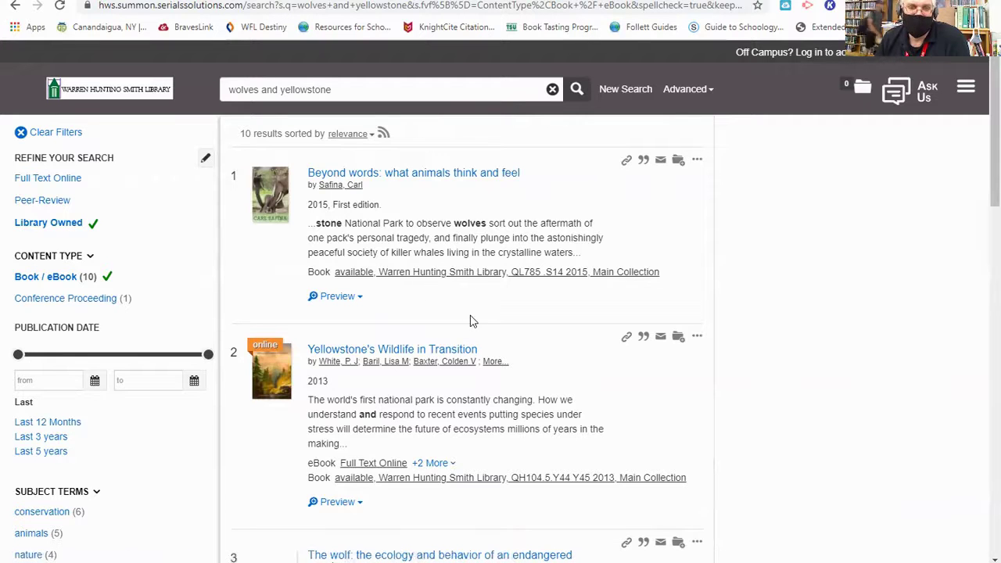
# Step: Leave the eBook's HWS proxy login page and return to the Summon Main Collection results
pyautogui.scroll(-2, 470, 321)
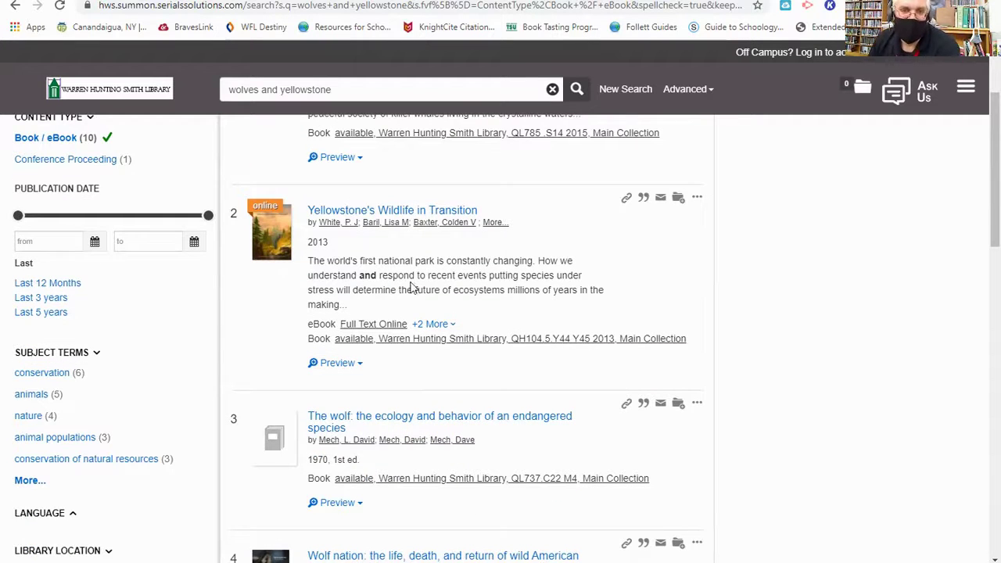
pyautogui.scroll(1, 446, 289)
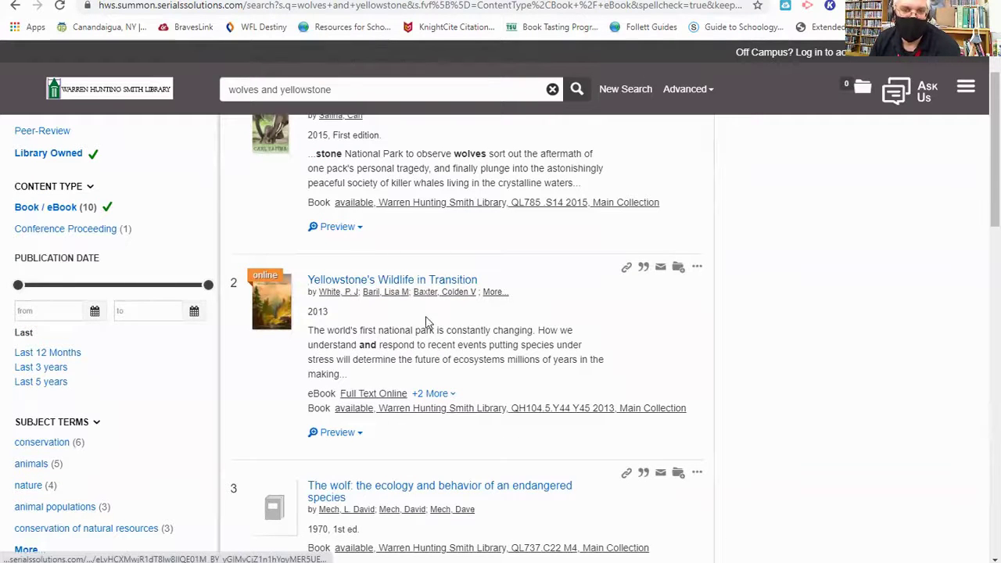
pyautogui.scroll(-1, 430, 336)
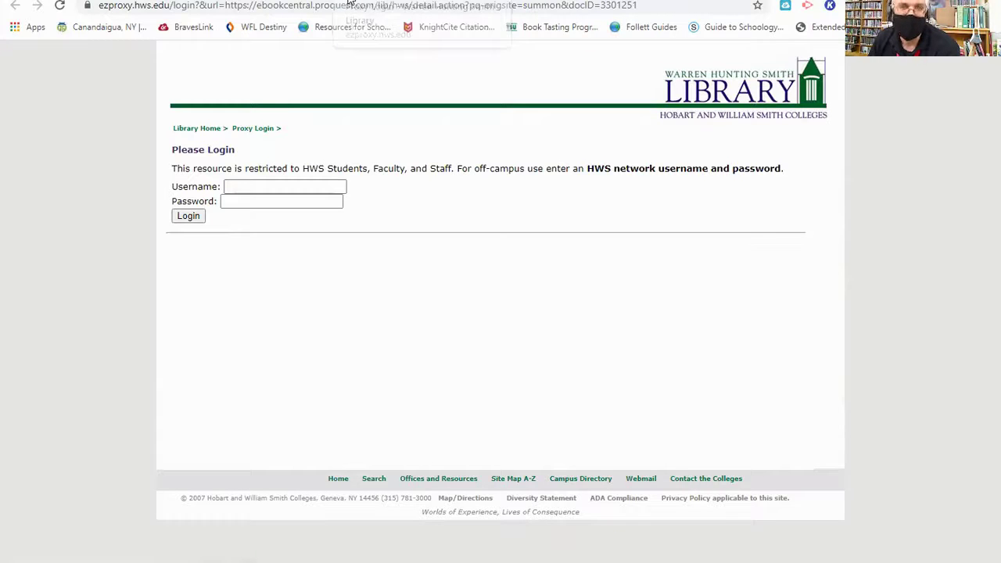
pyautogui.click(350, 2)
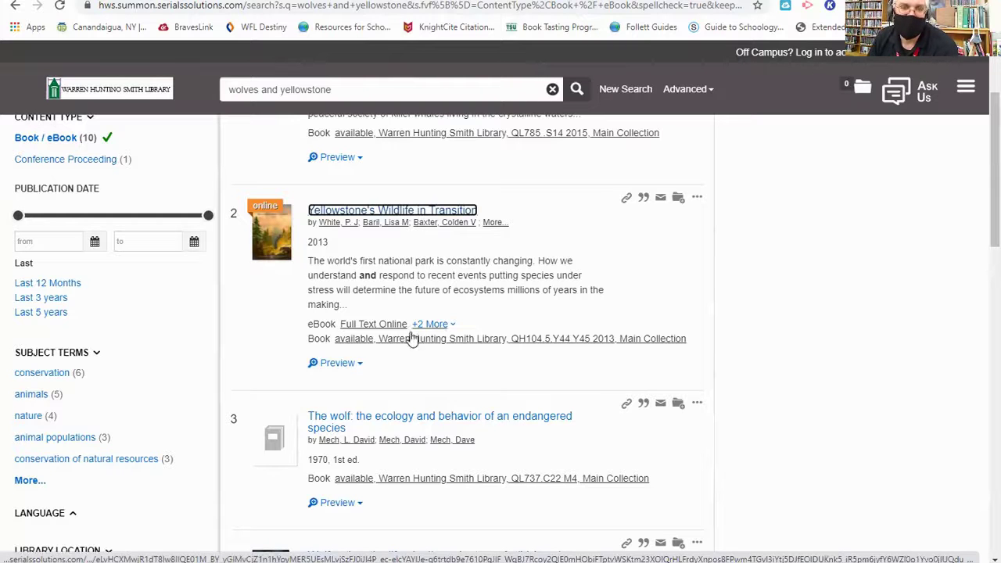
# Step: Expand the Yellowstone's Wildlife in Transition record and copy its title
pyautogui.click(344, 365)
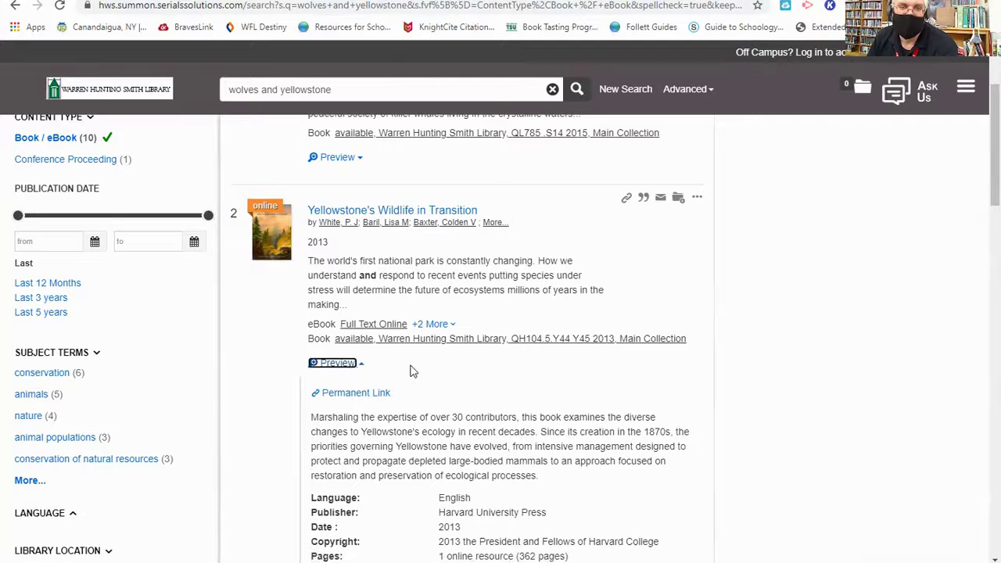
pyautogui.scroll(-3, 430, 366)
pyautogui.scroll(-3, 422, 366)
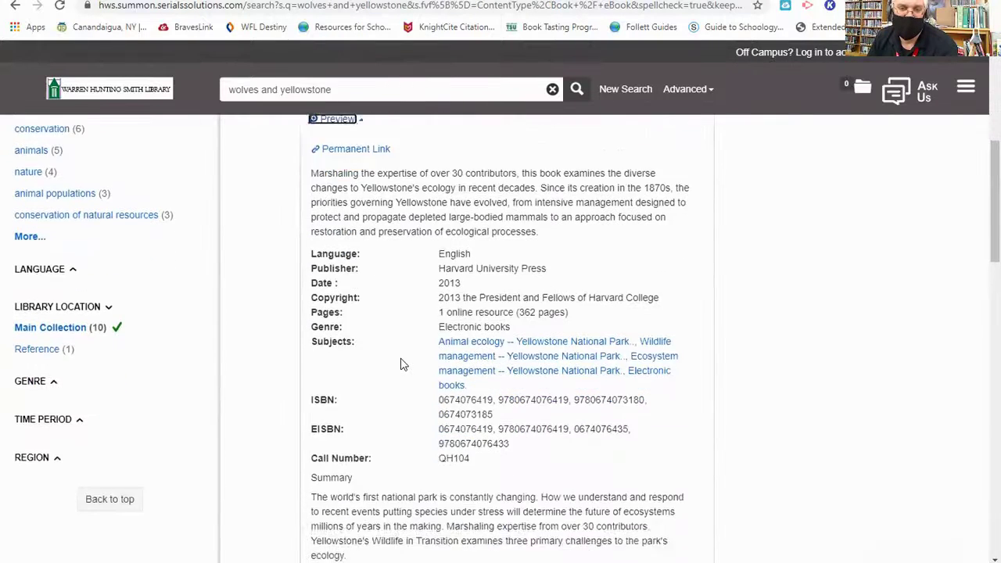
pyautogui.scroll(1, 413, 338)
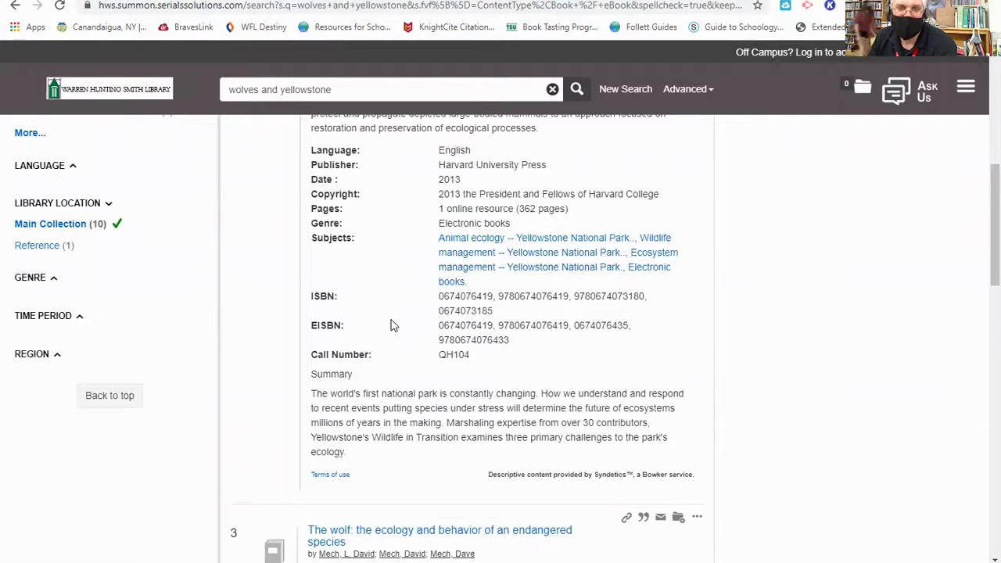
pyautogui.scroll(-1, 391, 324)
pyautogui.scroll(1, 394, 325)
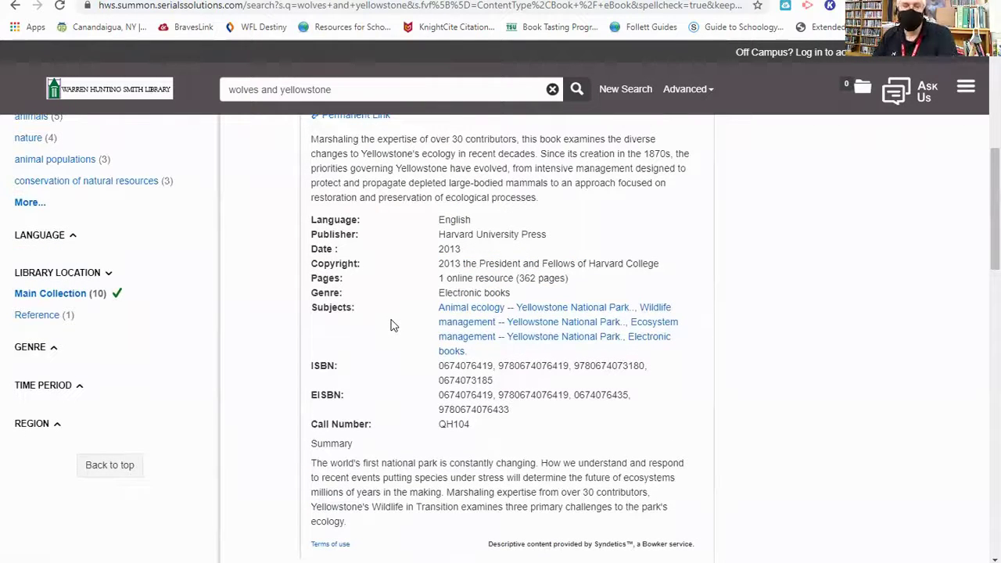
pyautogui.scroll(1, 394, 326)
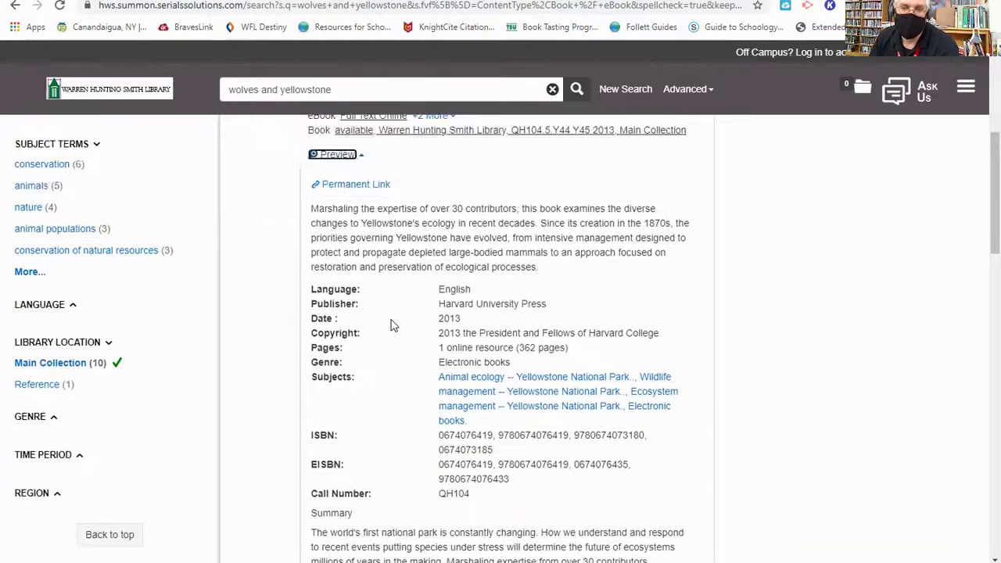
pyautogui.scroll(1, 394, 326)
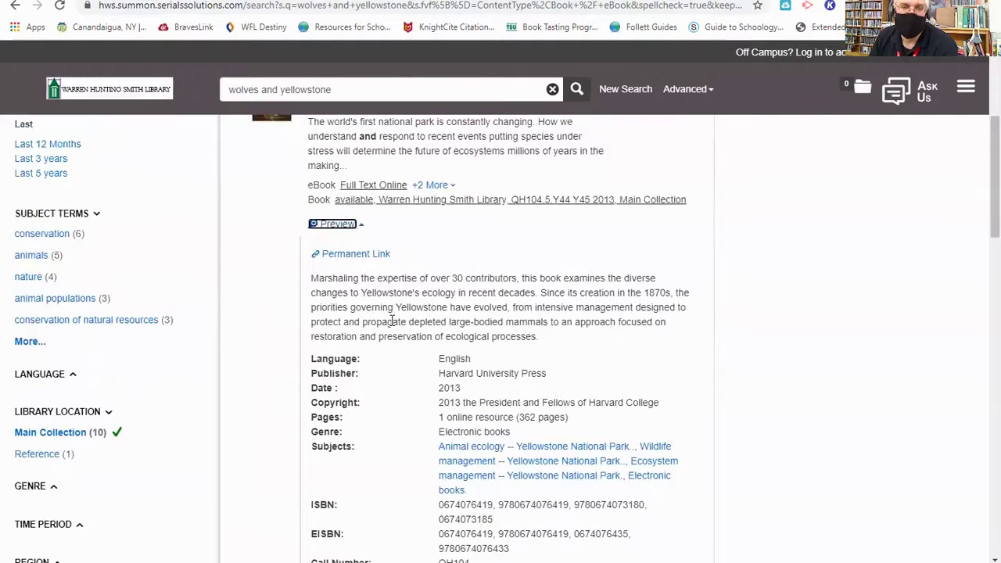
pyautogui.scroll(2, 393, 321)
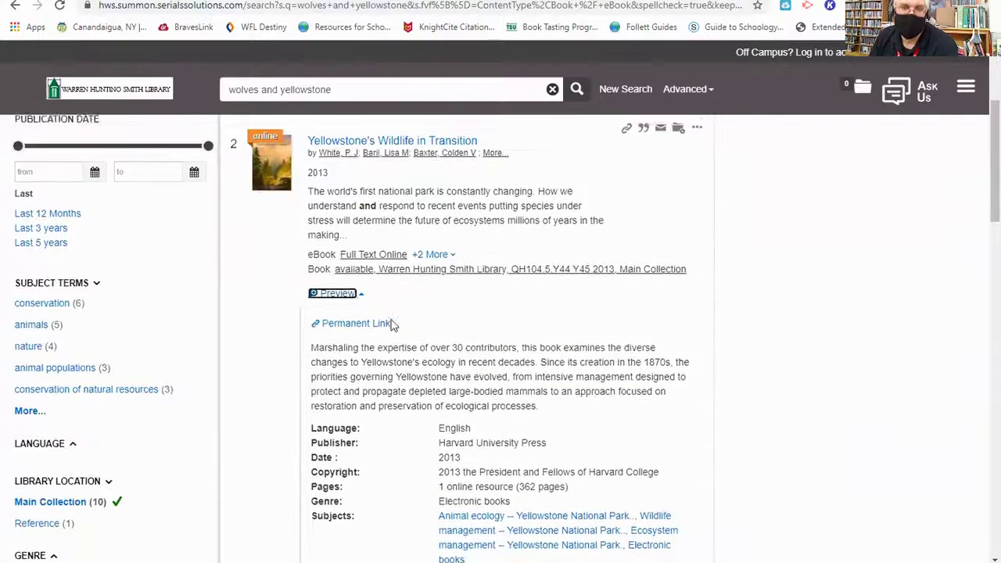
pyautogui.moveTo(480, 211); pyautogui.dragTo(323, 217)
pyautogui.rightClick(340, 212)
pyautogui.click(387, 317)
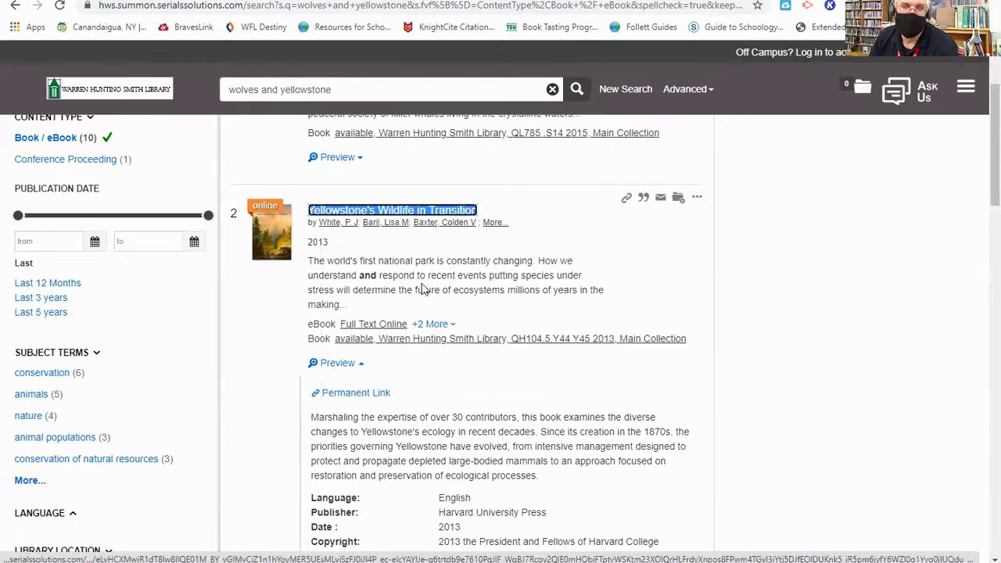
# Step: Load Google Maps from the address bar, then select the address to replace it
pyautogui.click(373, 6)
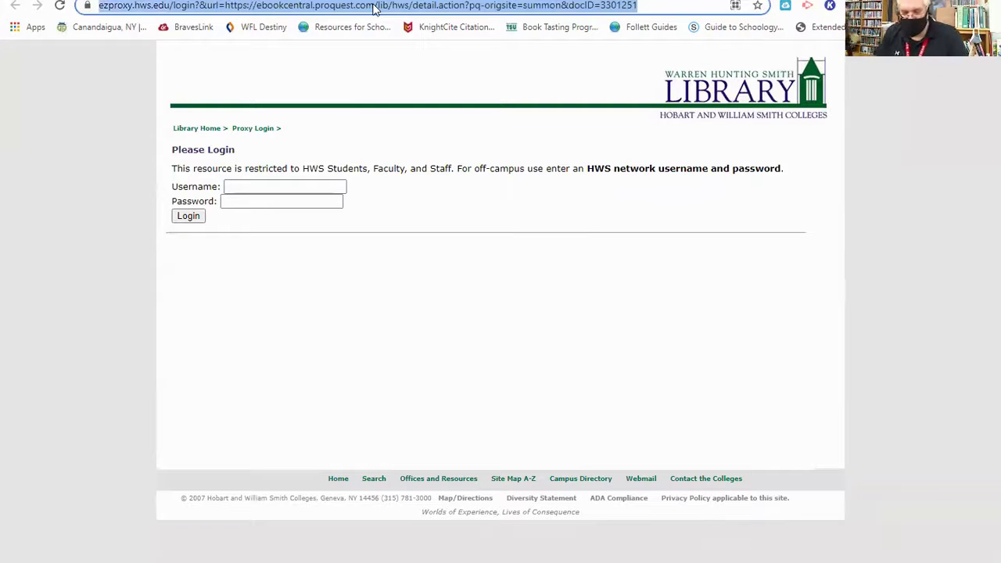
pyautogui.write('goog')
pyautogui.press('Return')
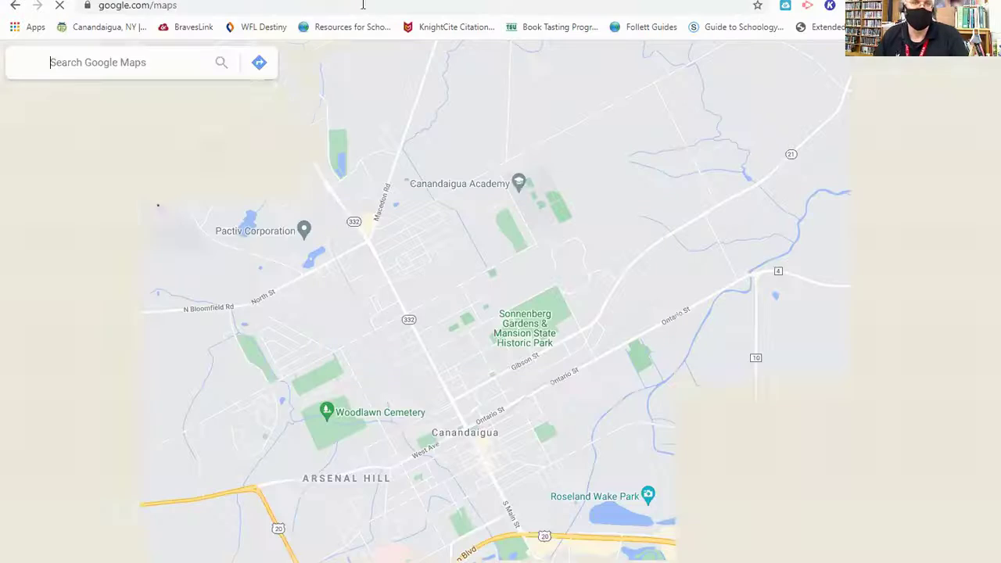
pyautogui.click(175, 5)
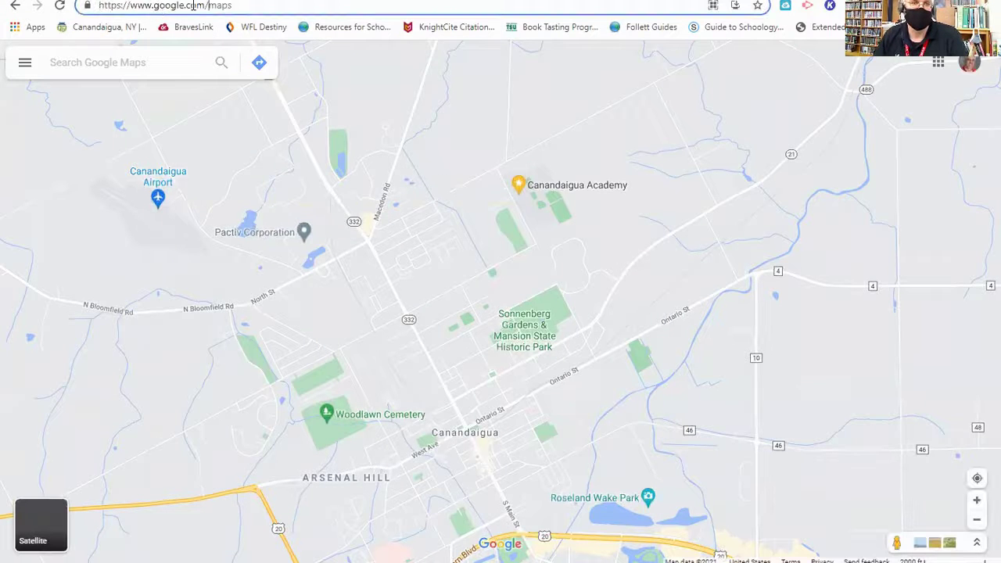
# Step: Go to books.google.com and search for the pasted title 'Yellowstone's Wildlife in Transition'
pyautogui.write('books')
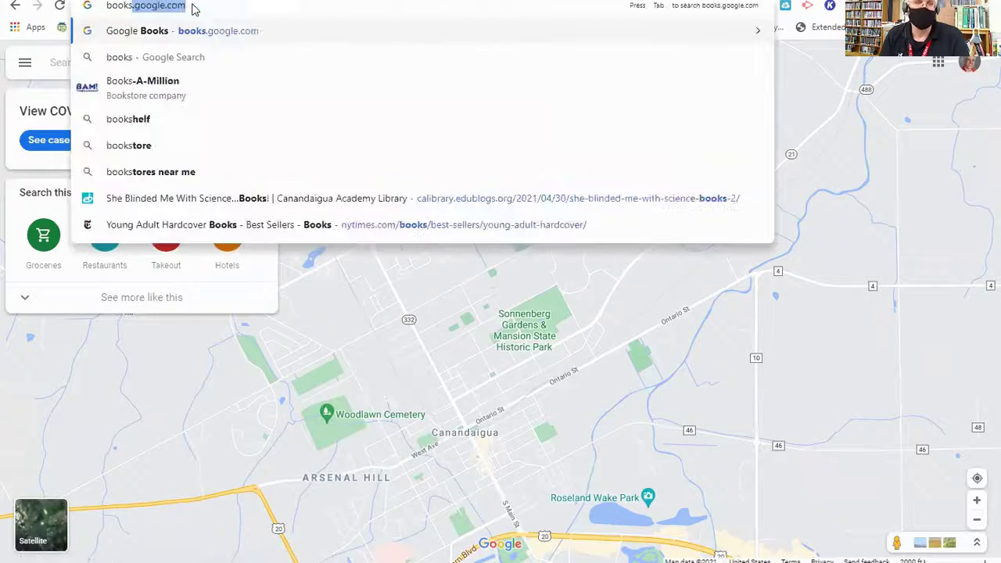
pyautogui.press('Return')
pyautogui.click(344, 258)
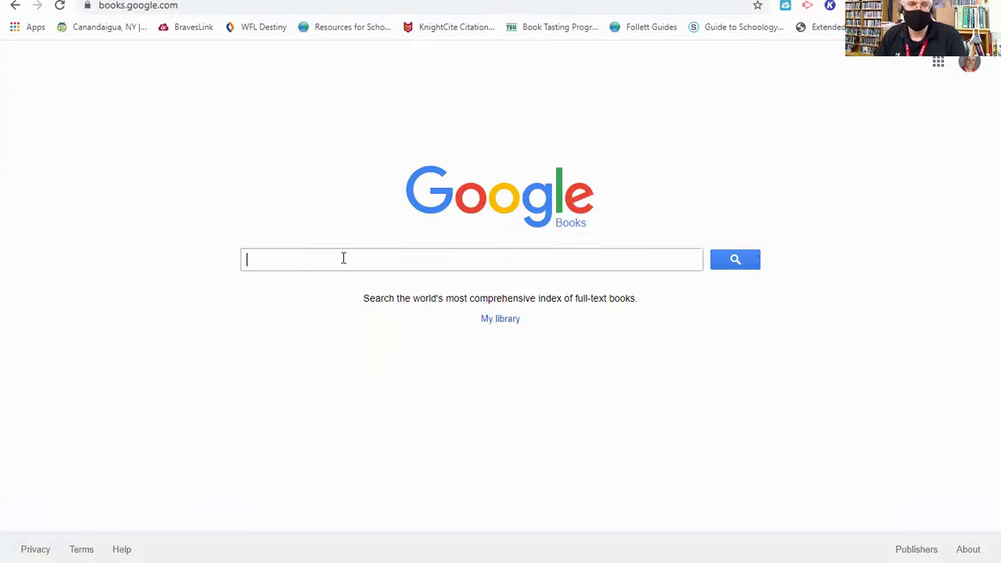
pyautogui.hotkey('ctrl', 'v')
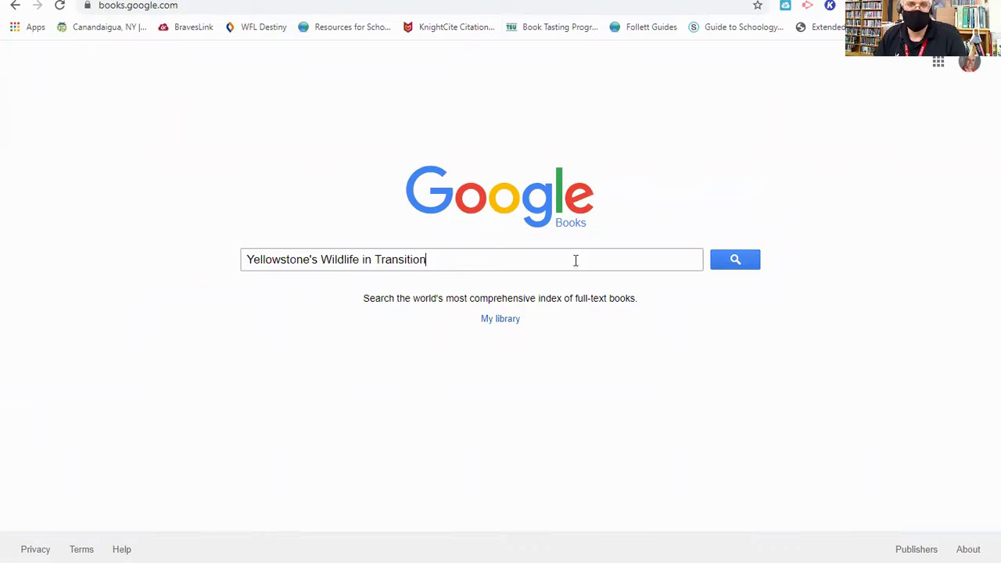
pyautogui.click(731, 264)
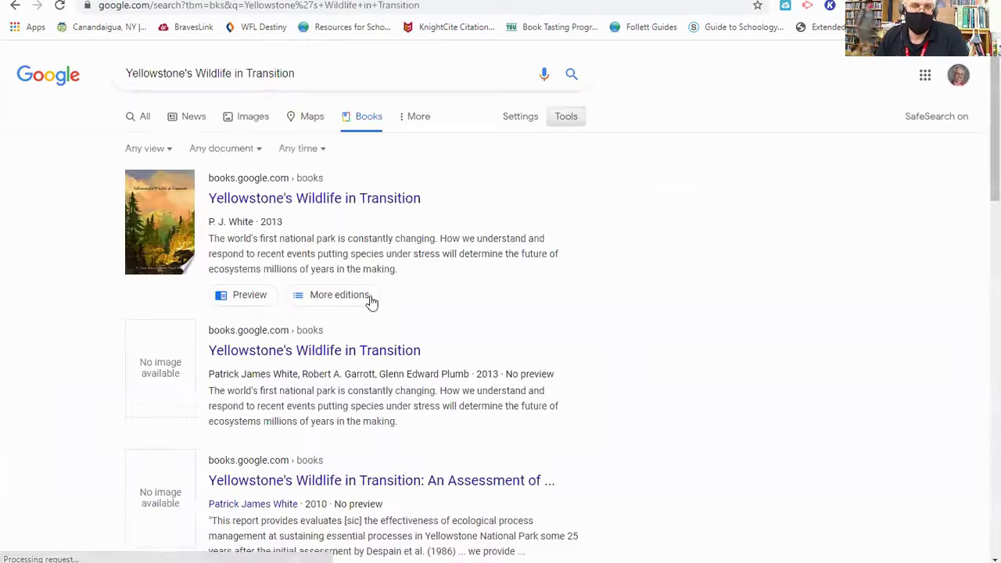
# Step: Open the first result's book page and scroll down through its preview
pyautogui.click(290, 200)
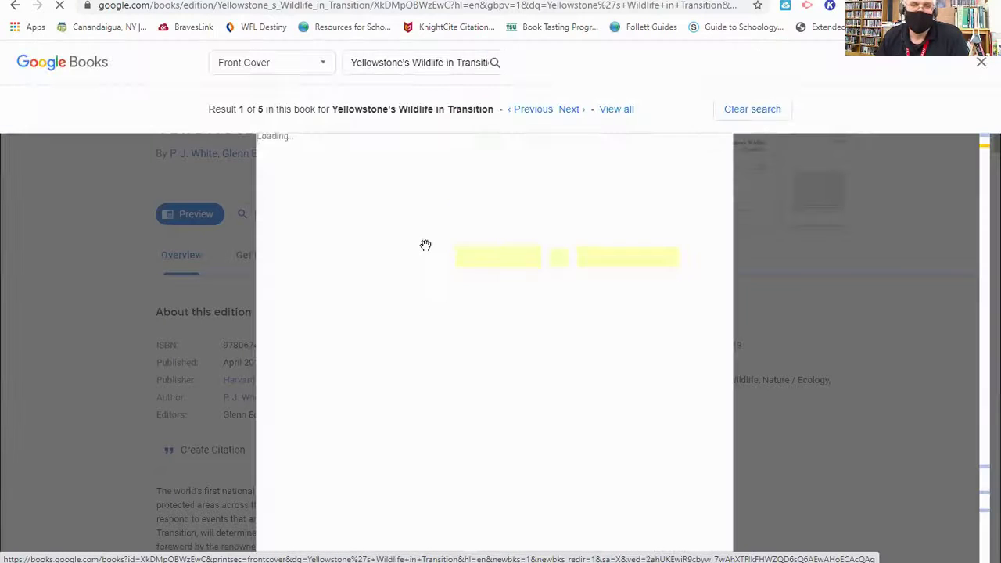
pyautogui.scroll(-5, 506, 312)
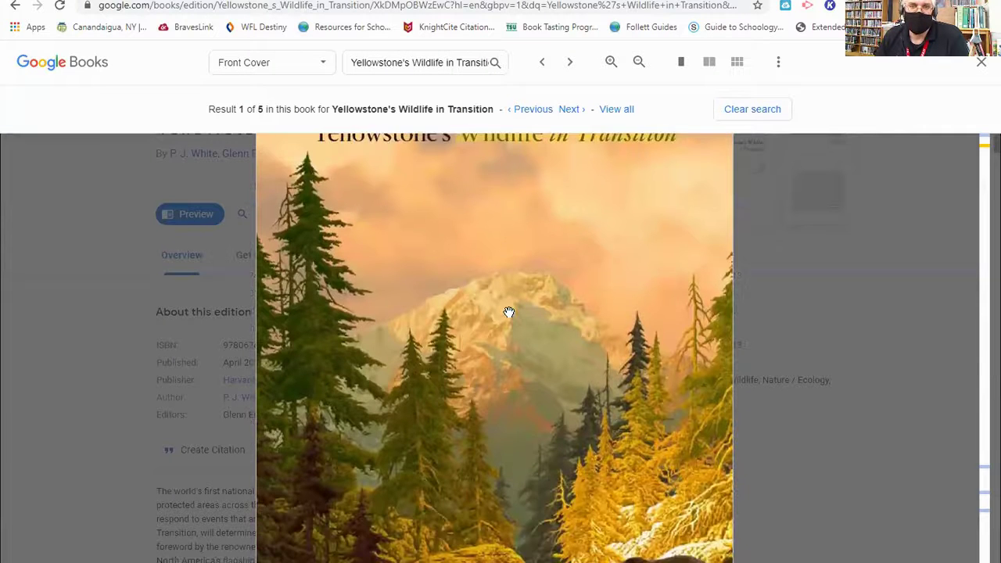
pyautogui.scroll(-8, 508, 313)
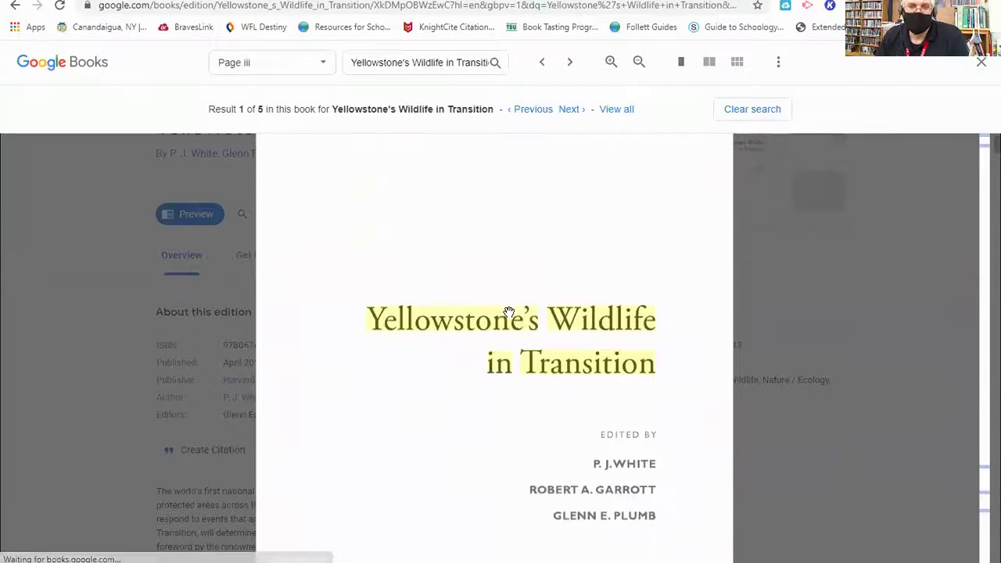
pyautogui.scroll(-8, 509, 312)
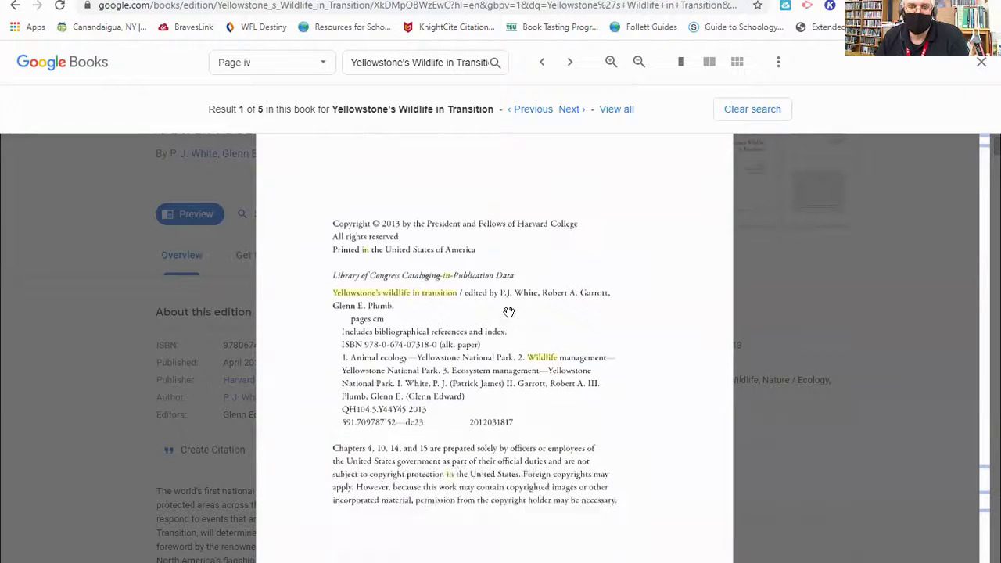
pyautogui.scroll(-8, 508, 313)
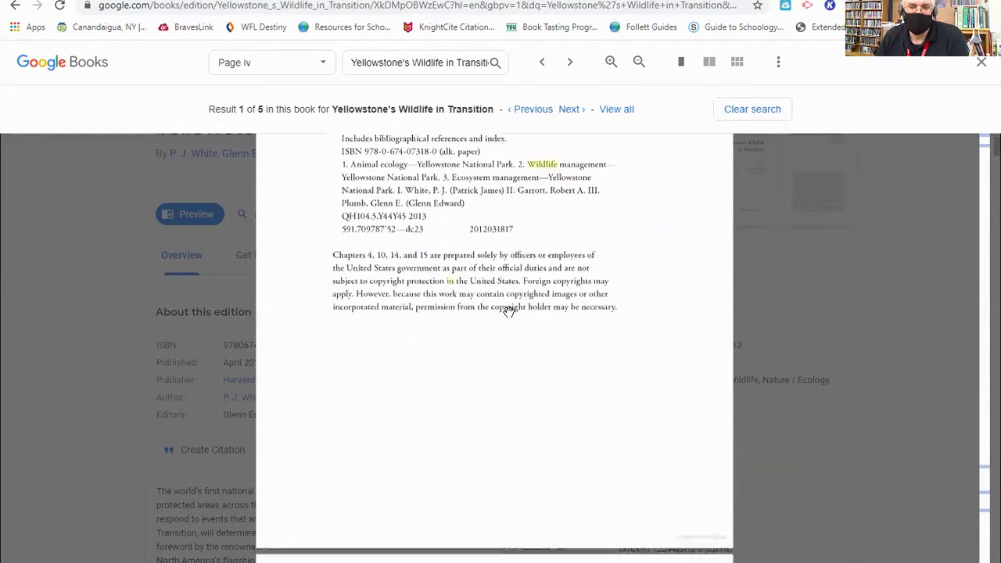
pyautogui.scroll(-8, 508, 313)
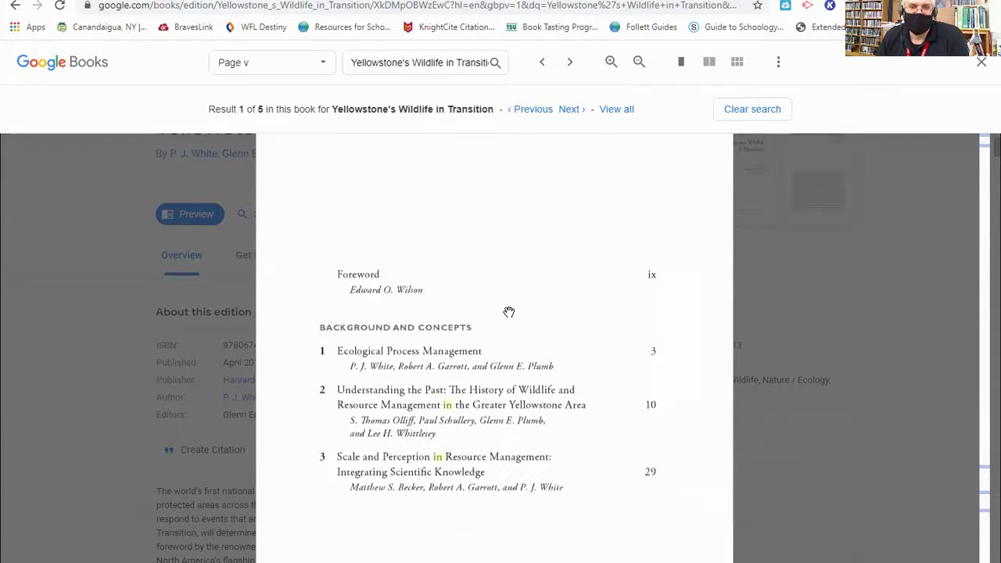
pyautogui.scroll(-8, 509, 312)
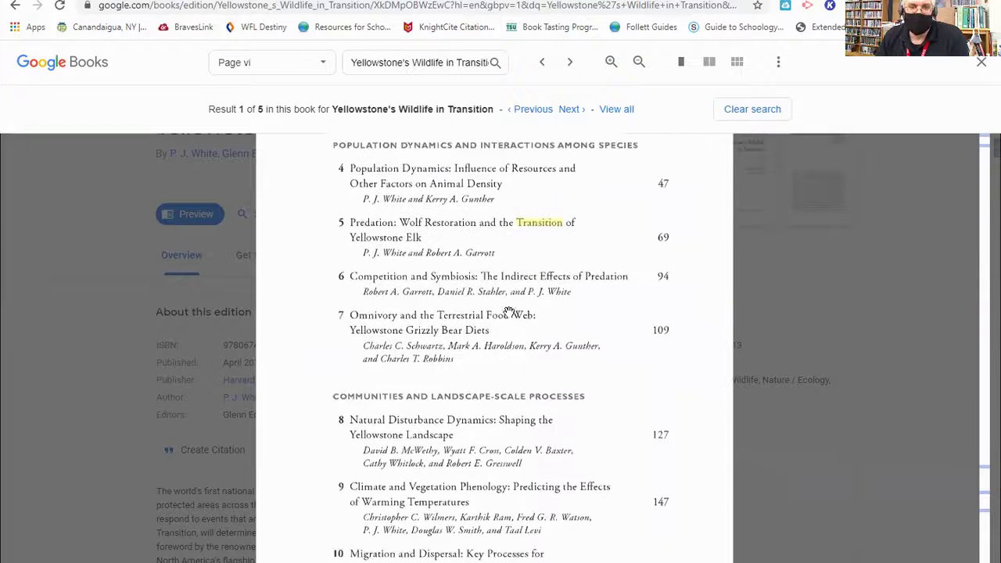
pyautogui.scroll(-8, 509, 312)
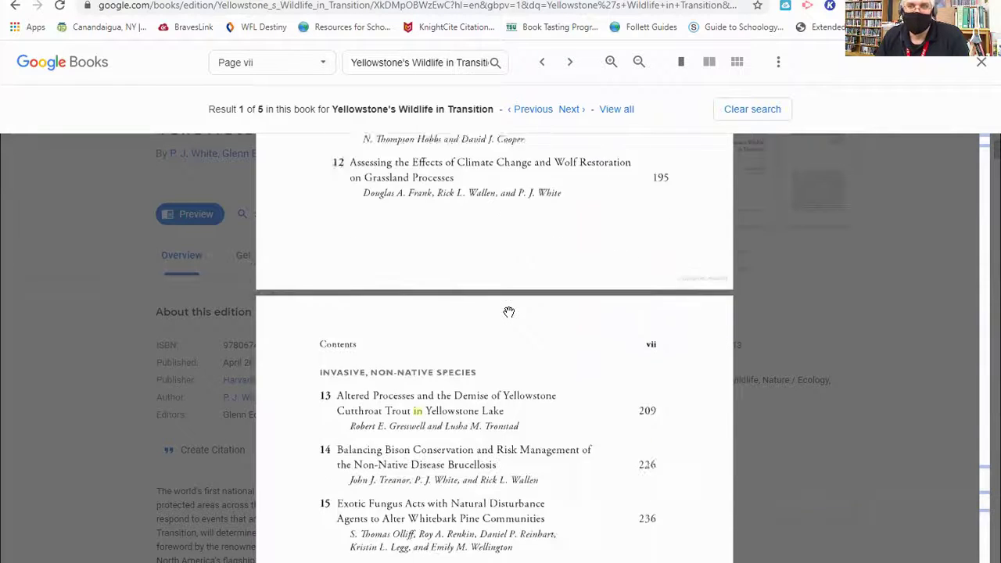
pyautogui.scroll(-3, 509, 312)
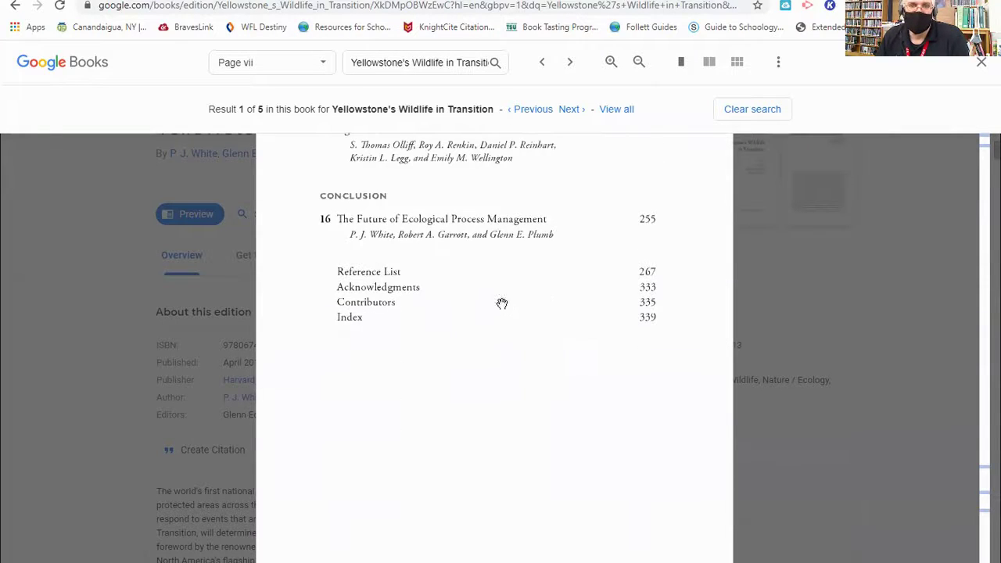
pyautogui.scroll(-10, 512, 284)
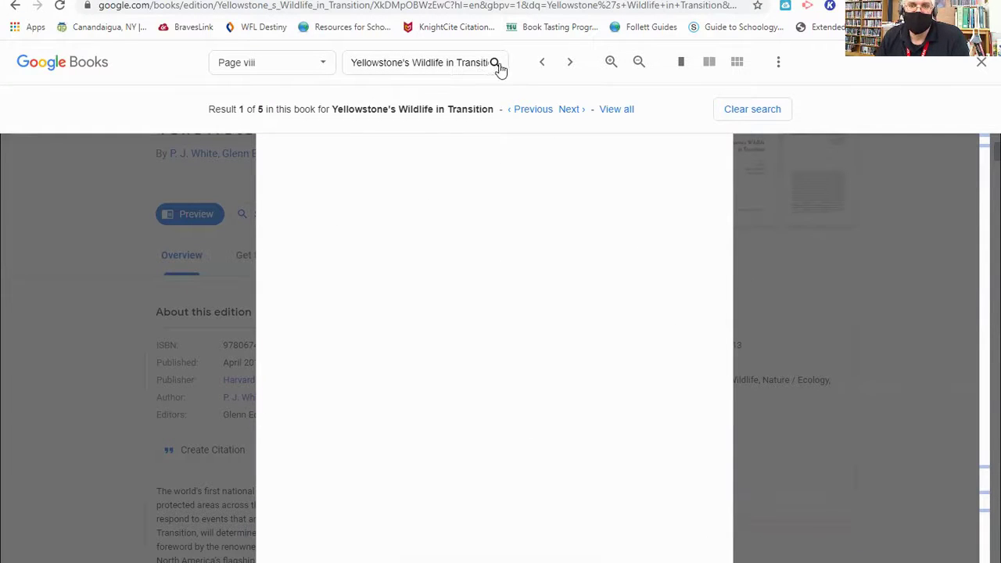
# Step: Search inside the book for 'wolves' and review the 5 matches on pages 103, 101, 78 and 74
pyautogui.tripleClick(414, 62)
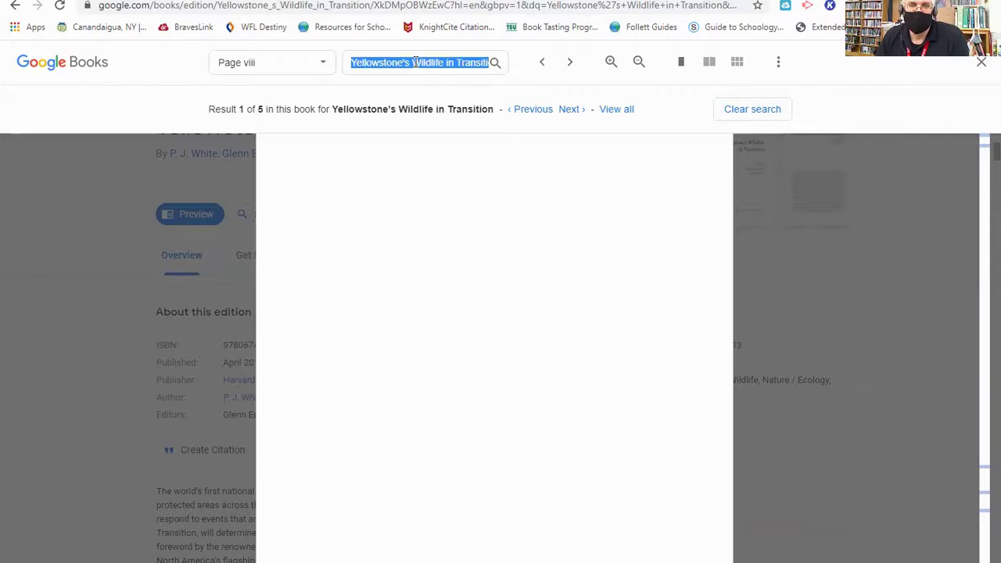
pyautogui.write('wolves')
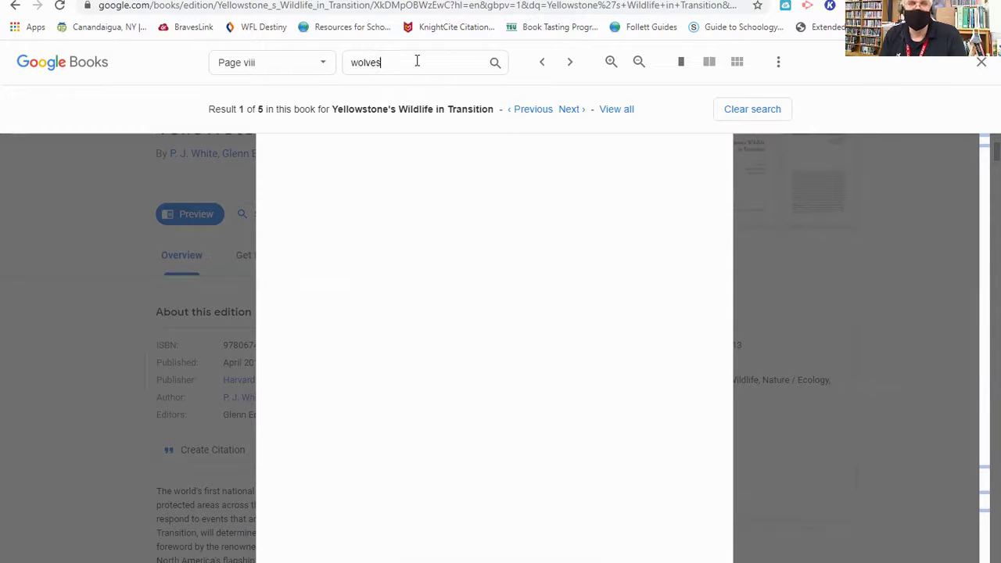
pyautogui.press('Return')
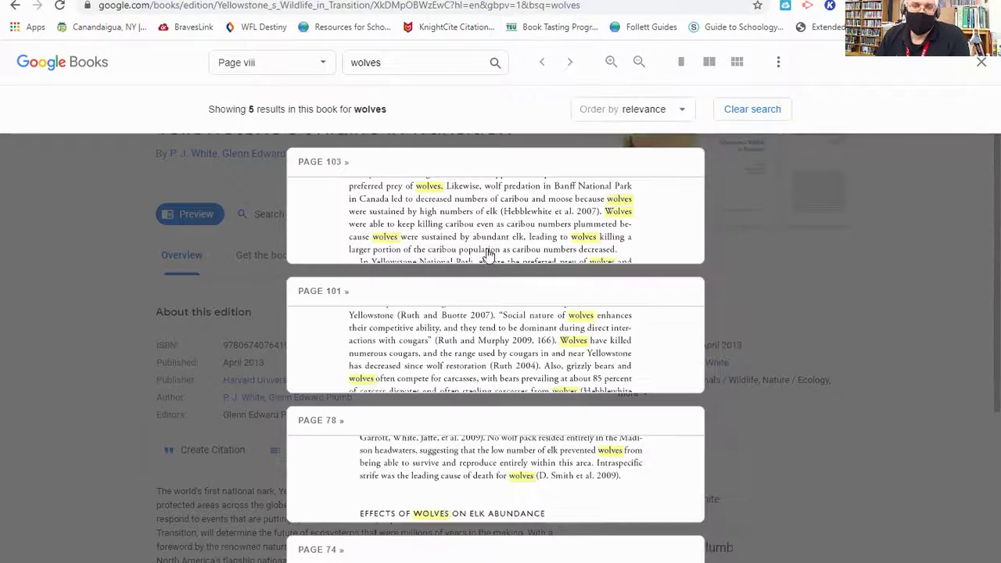
pyautogui.scroll(-1, 488, 292)
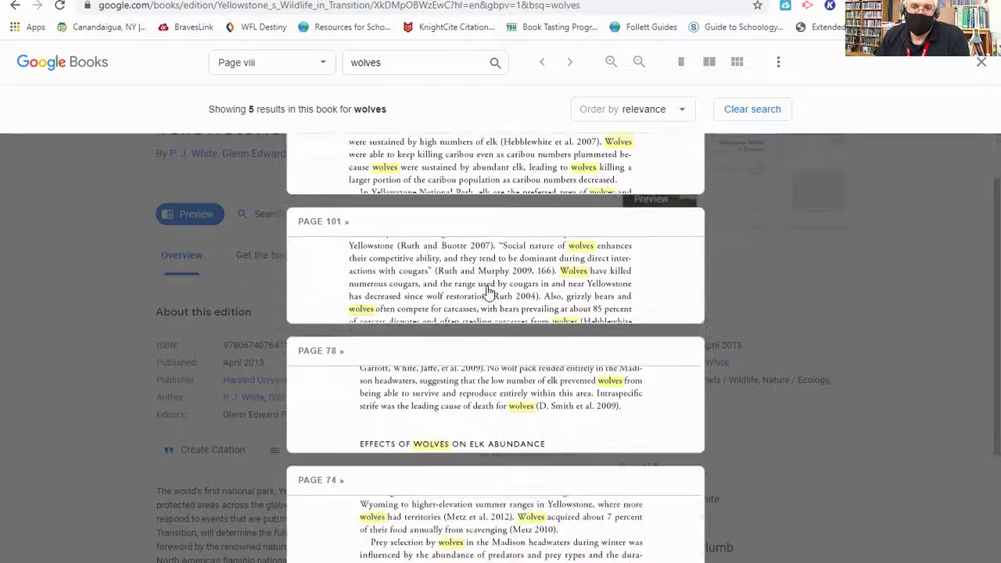
pyautogui.scroll(1, 488, 293)
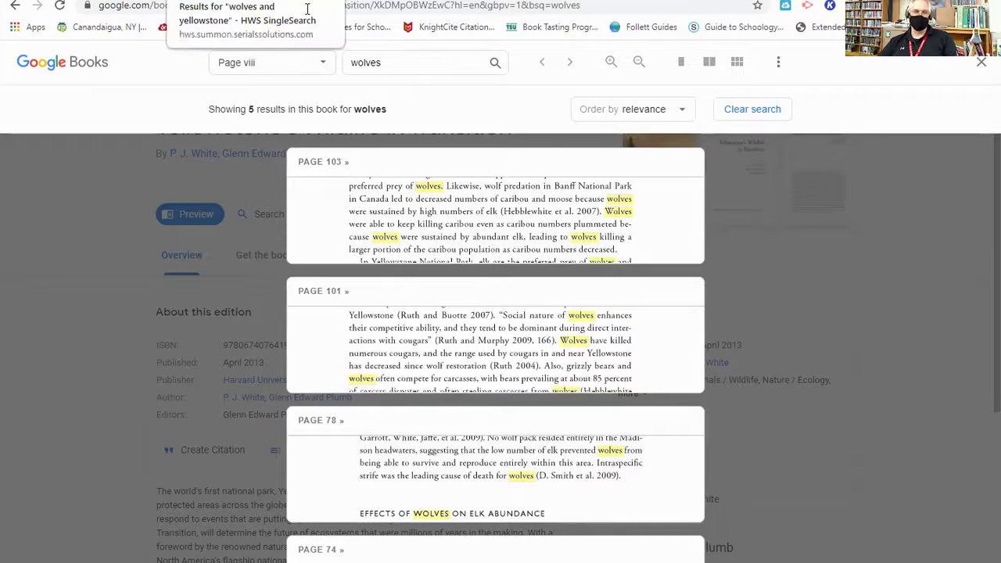
# Step: Back in Summon, select call number QH104 in the Yellowstone's Wildlife in Transition record
pyautogui.click(307, 8)
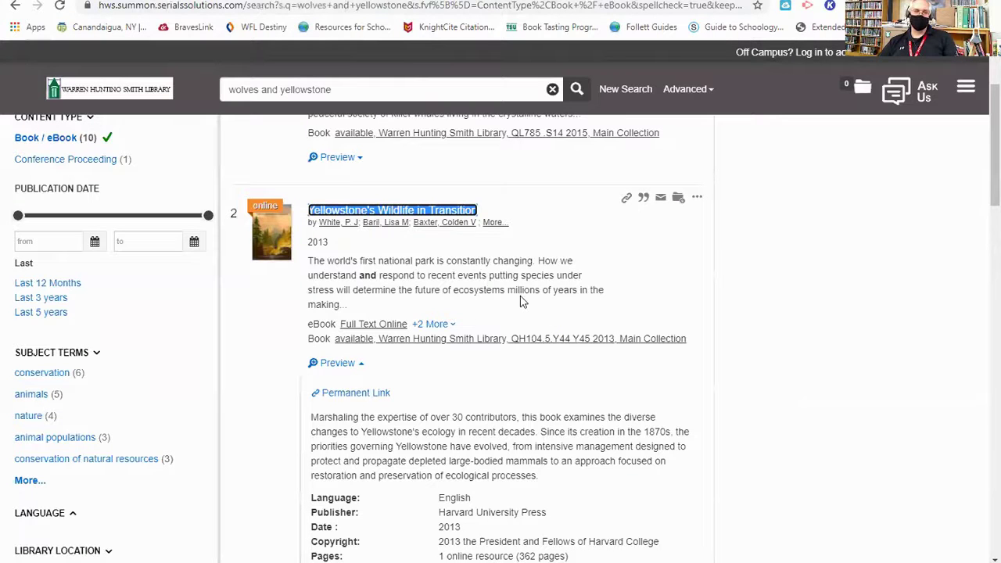
pyautogui.scroll(-2, 523, 303)
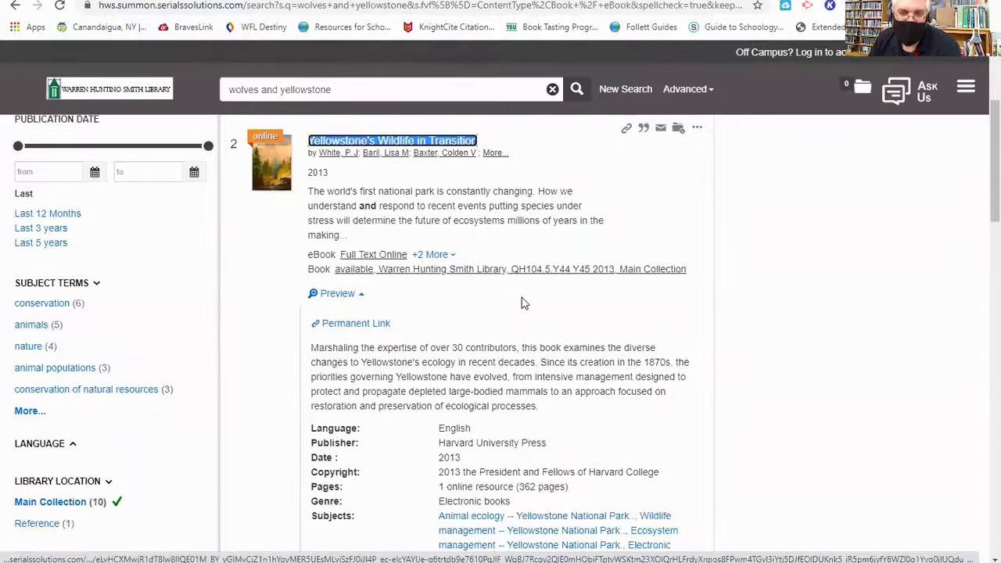
pyautogui.scroll(-3, 523, 304)
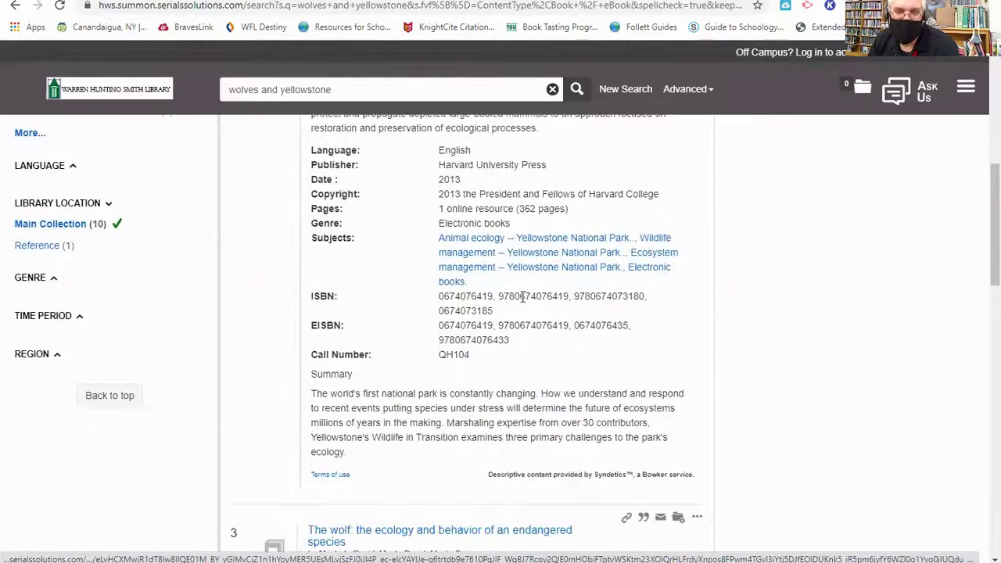
pyautogui.doubleClick(451, 356)
pyautogui.scroll(5, 543, 358)
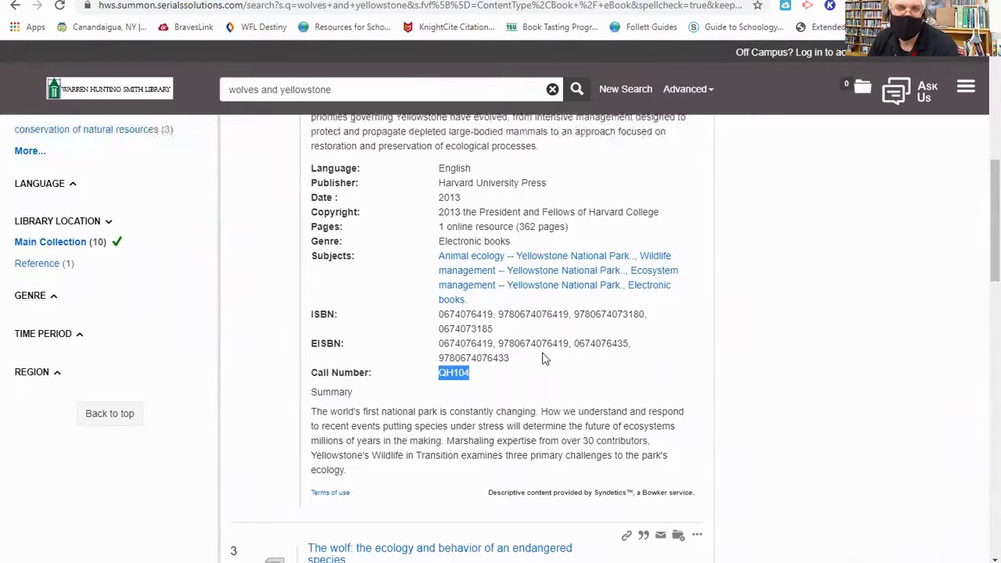
pyautogui.scroll(2, 465, 332)
pyautogui.scroll(-3, 467, 329)
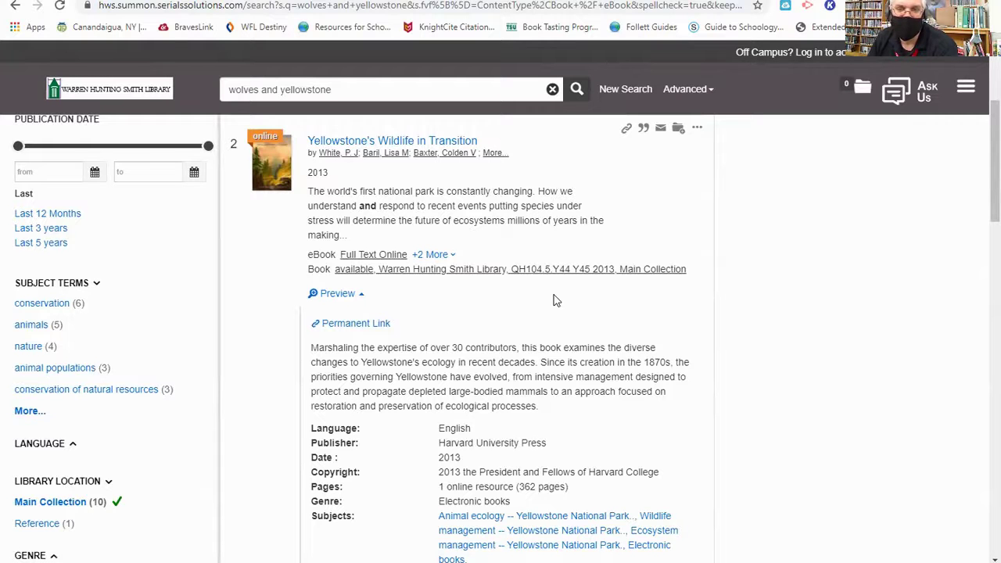
pyautogui.scroll(-2, 553, 296)
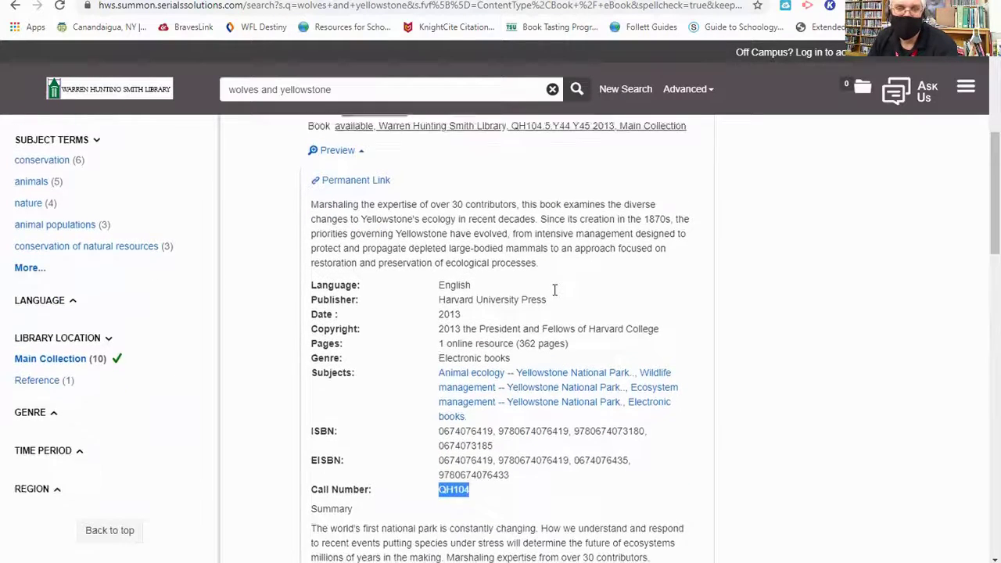
pyautogui.scroll(3, 554, 290)
pyautogui.scroll(-1, 491, 266)
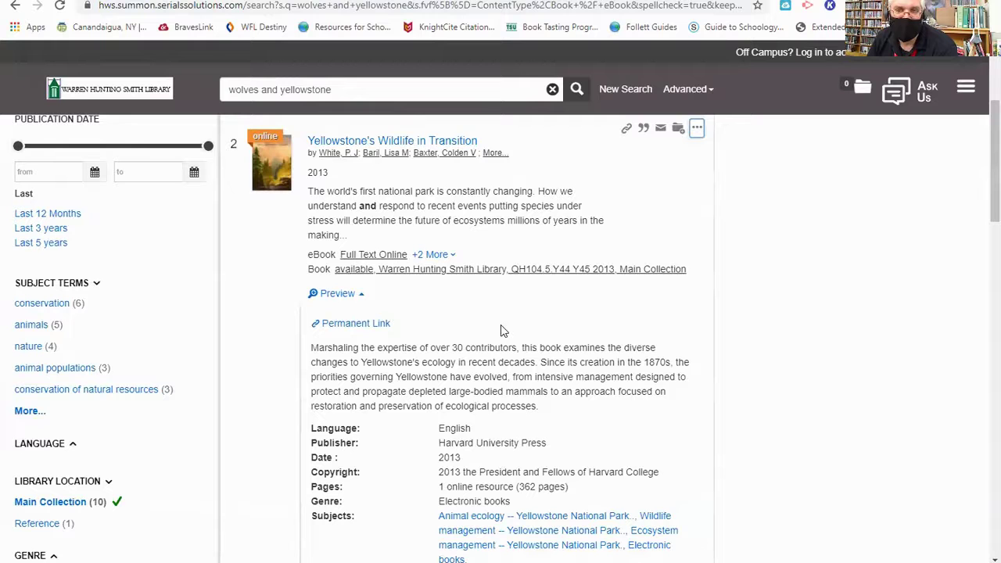
pyautogui.scroll(-2, 497, 324)
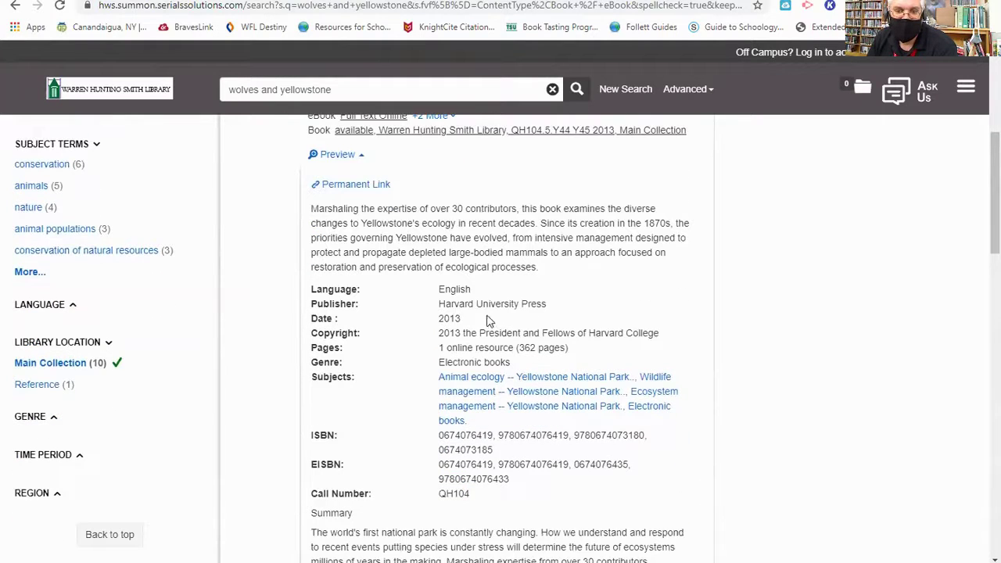
pyautogui.scroll(3, 413, 319)
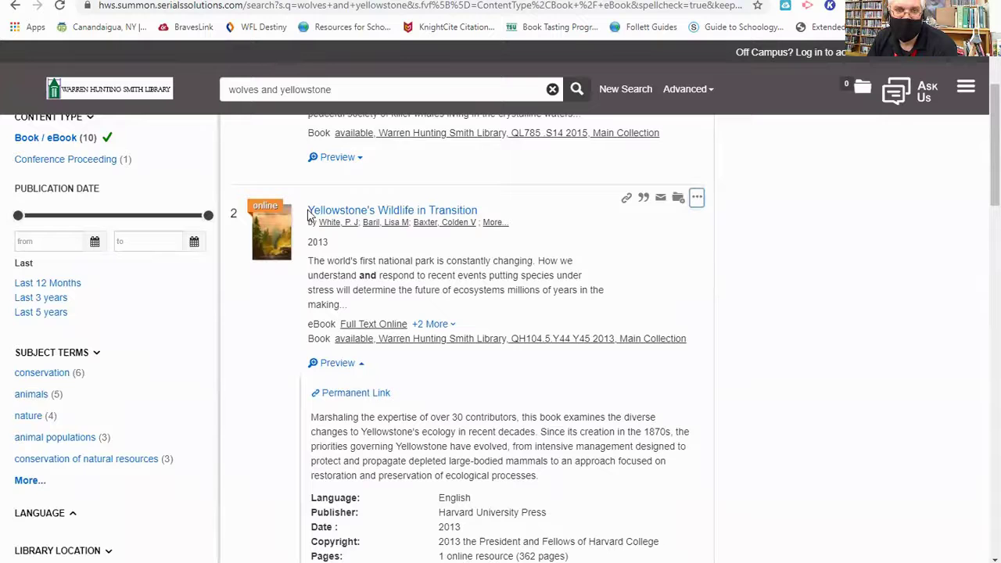
# Step: Copy the record text from the title through the summary and call number QH104
pyautogui.moveTo(308, 210); pyautogui.dragTo(444, 286)
pyautogui.scroll(-4, 443, 286)
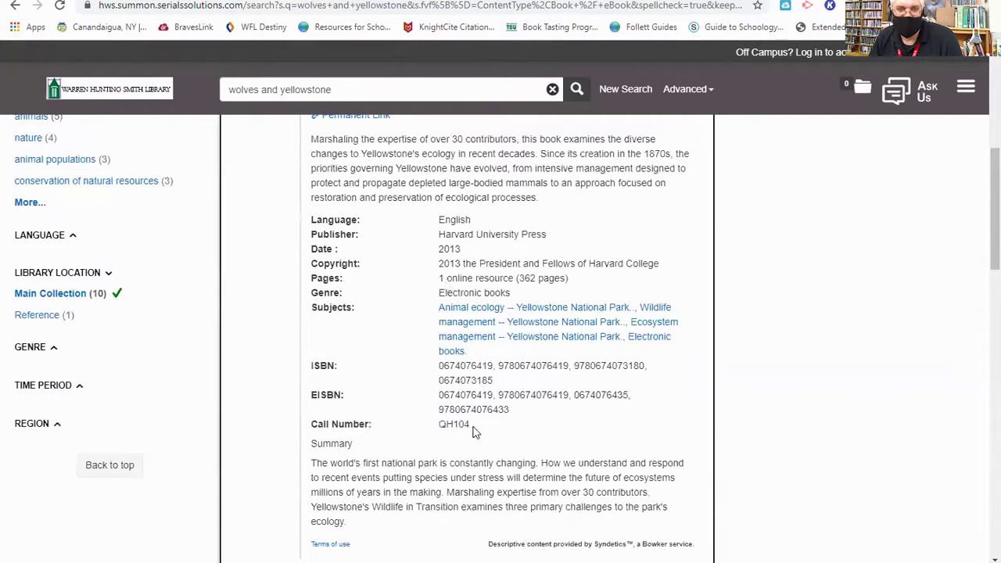
pyautogui.keyDown('shift'); pyautogui.click(369, 531); pyautogui.keyUp('shift')
pyautogui.rightClick(422, 486)
pyautogui.click(458, 494)
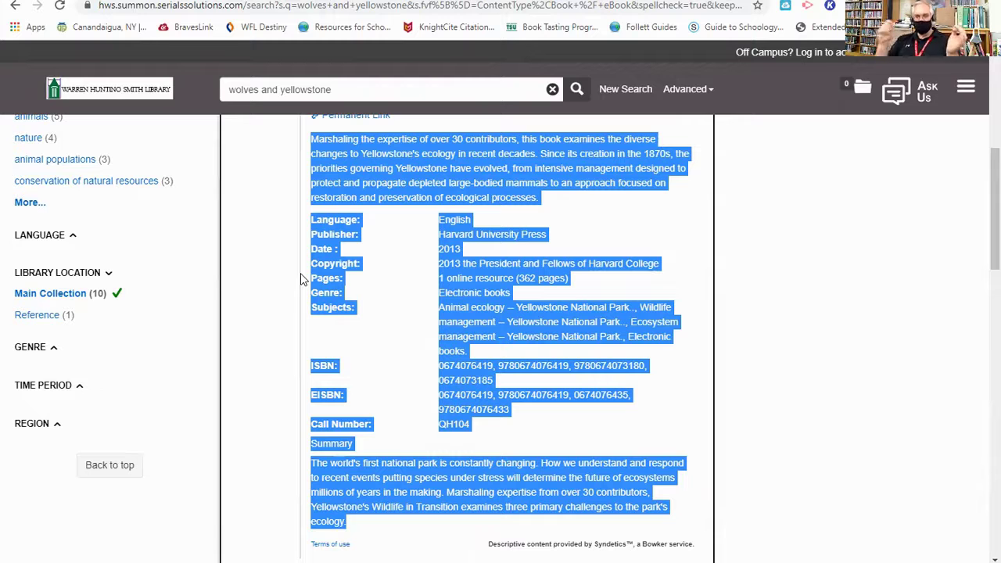
# Step: Deselect the text and return to the Warren Hunting Smith Library home page via the header logo
pyautogui.click(400, 288)
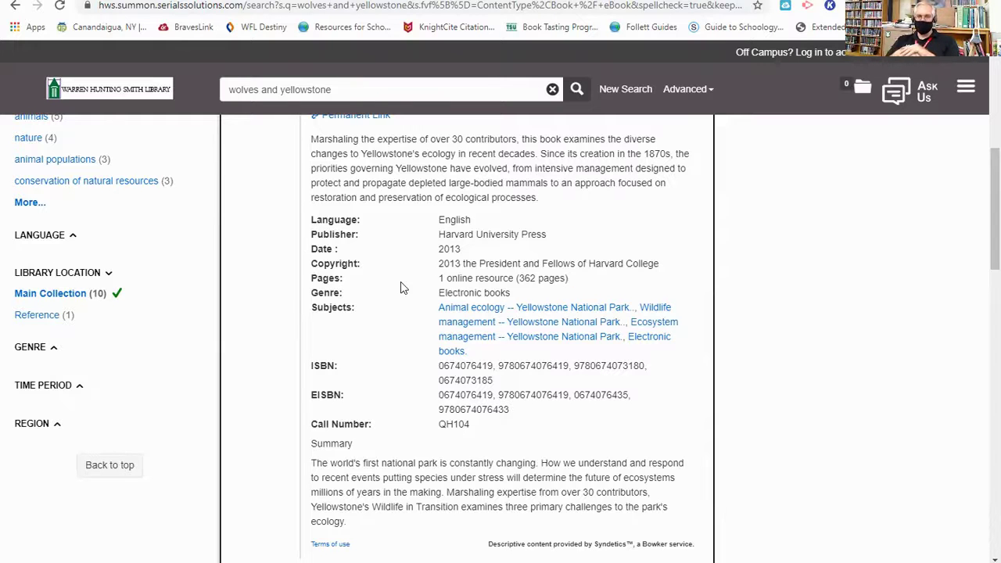
pyautogui.scroll(5, 400, 288)
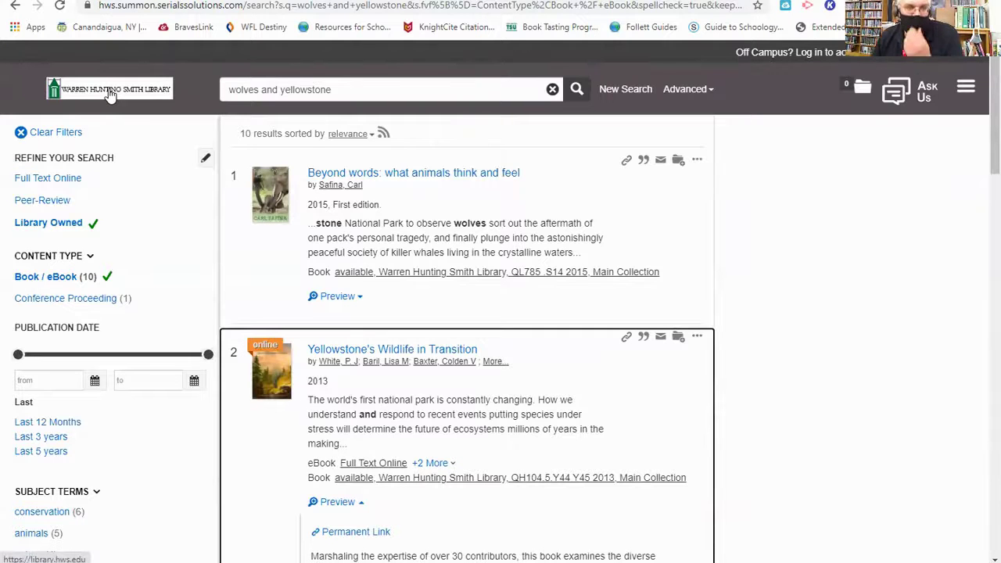
pyautogui.click(110, 93)
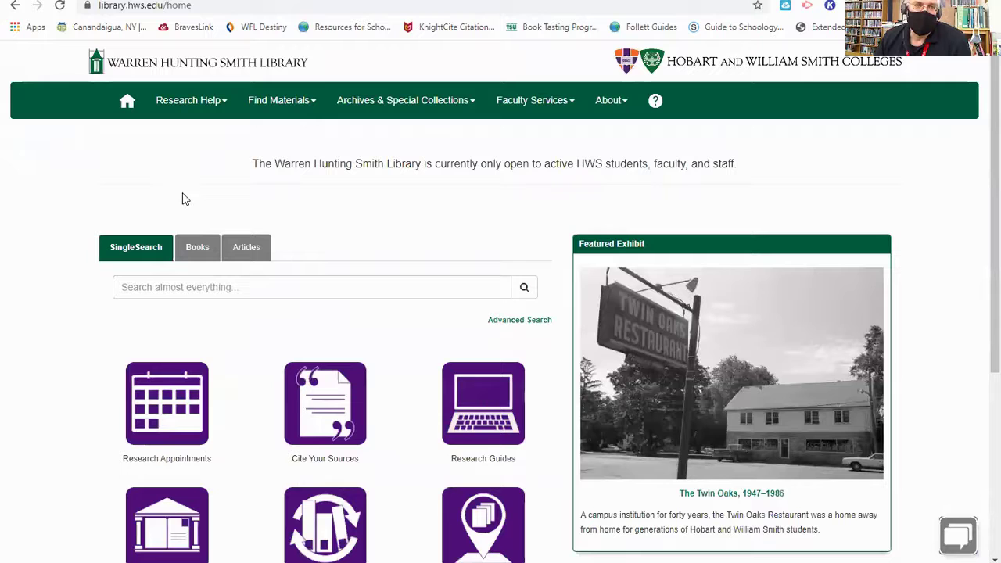
# Step: Switch the home page search to Books and place the cursor in the Search books box
pyautogui.click(196, 251)
pyautogui.click(191, 288)
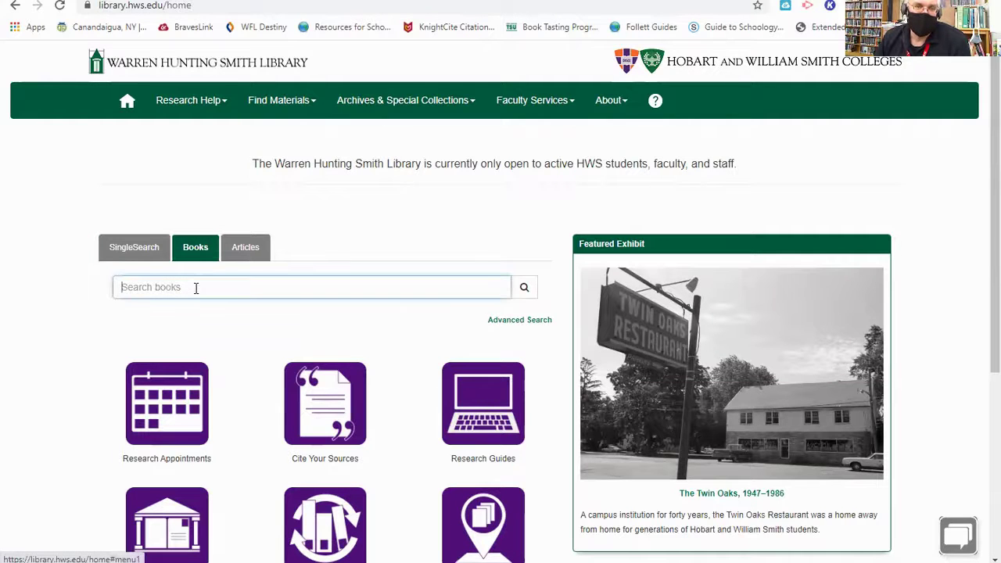